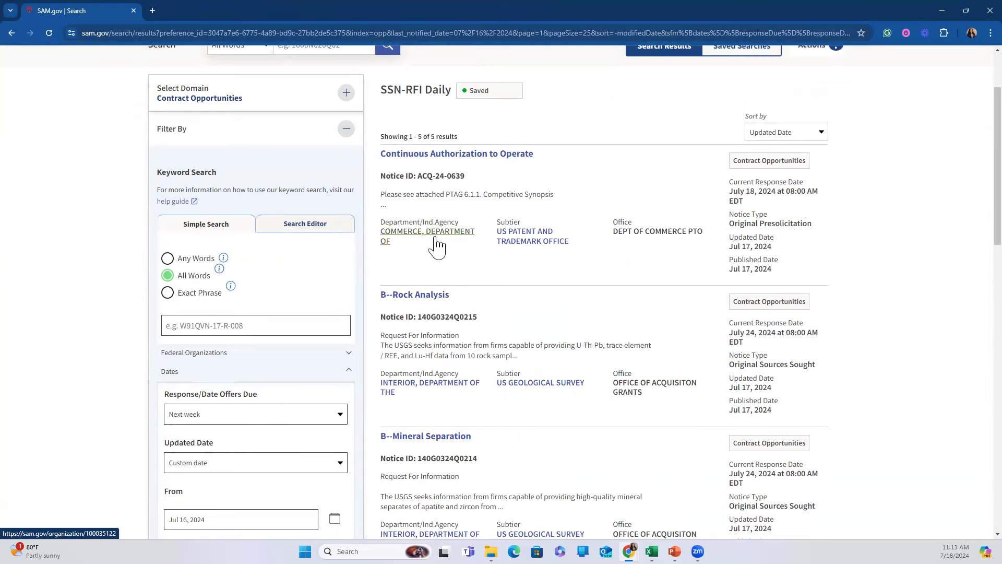
Step: Review the SSN-RFI Daily saved search's filters, including dates, notice type, NAICS code and set-aside, along with its listed opportunities
{"action": "scroll", "coordinate": [330, 275], "scroll_direction": "down", "scroll_amount": 5}
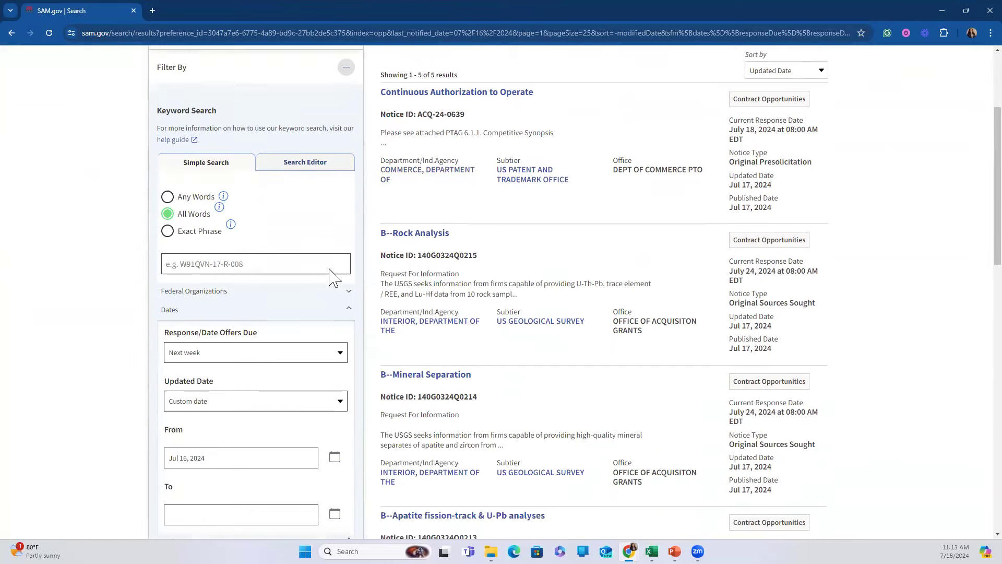
{"action": "scroll", "coordinate": [330, 270], "scroll_direction": "down", "scroll_amount": 4}
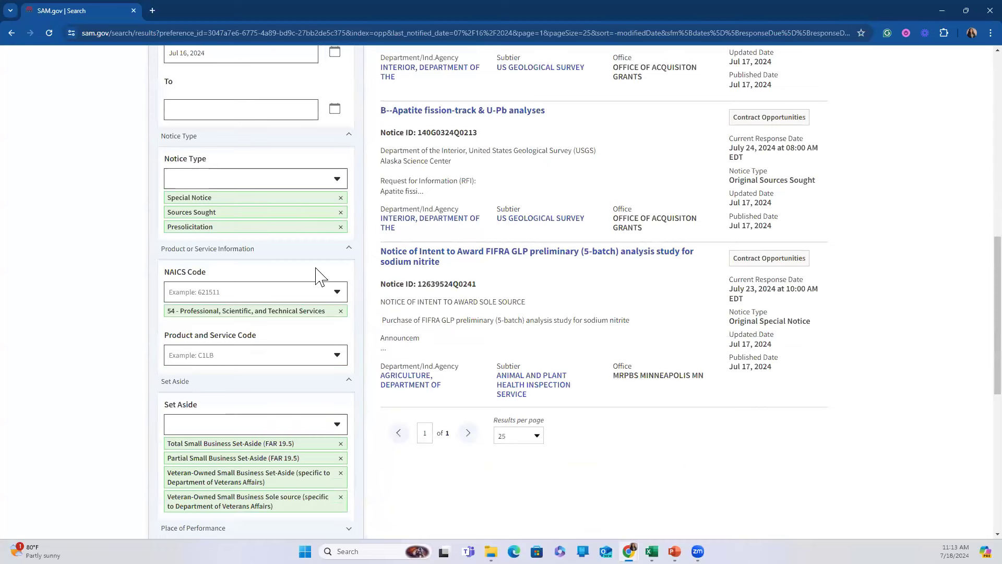
{"action": "scroll", "coordinate": [319, 275], "scroll_direction": "up", "scroll_amount": 2}
{"action": "scroll", "coordinate": [317, 269], "scroll_direction": "up", "scroll_amount": 1}
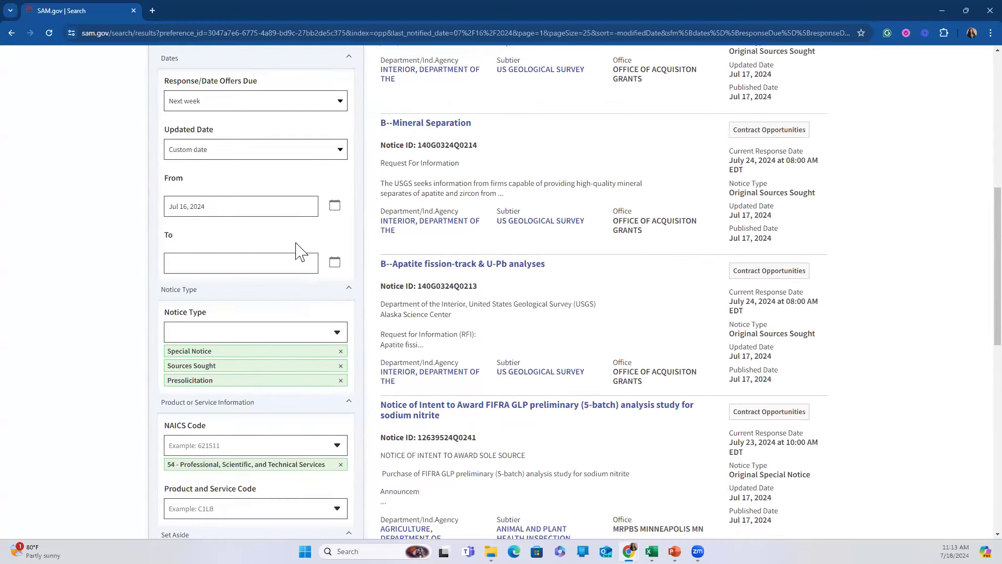
{"action": "scroll", "coordinate": [311, 416], "scroll_direction": "down", "scroll_amount": 2}
{"action": "scroll", "coordinate": [312, 416], "scroll_direction": "down", "scroll_amount": 4}
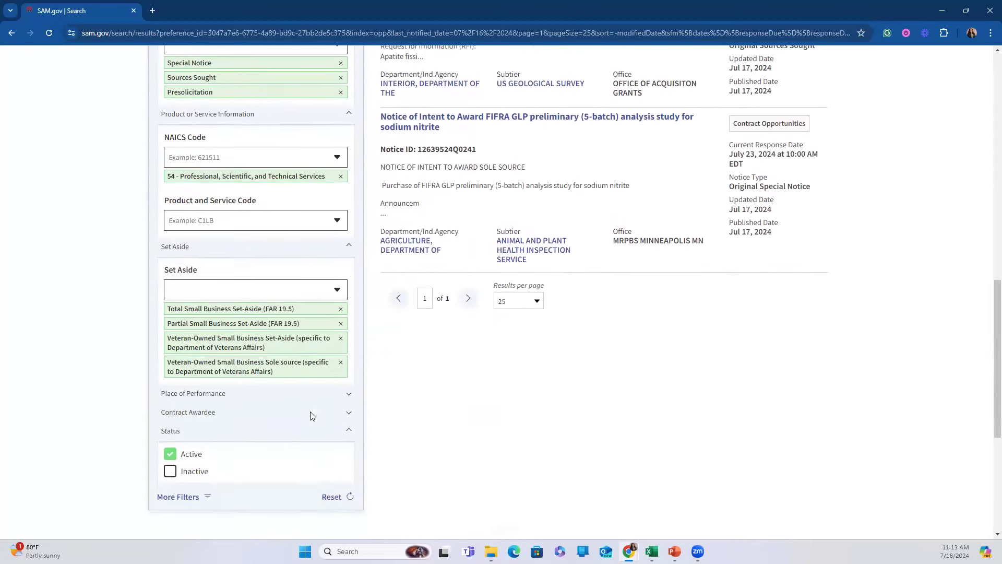
{"action": "scroll", "coordinate": [312, 416], "scroll_direction": "up", "scroll_amount": 9}
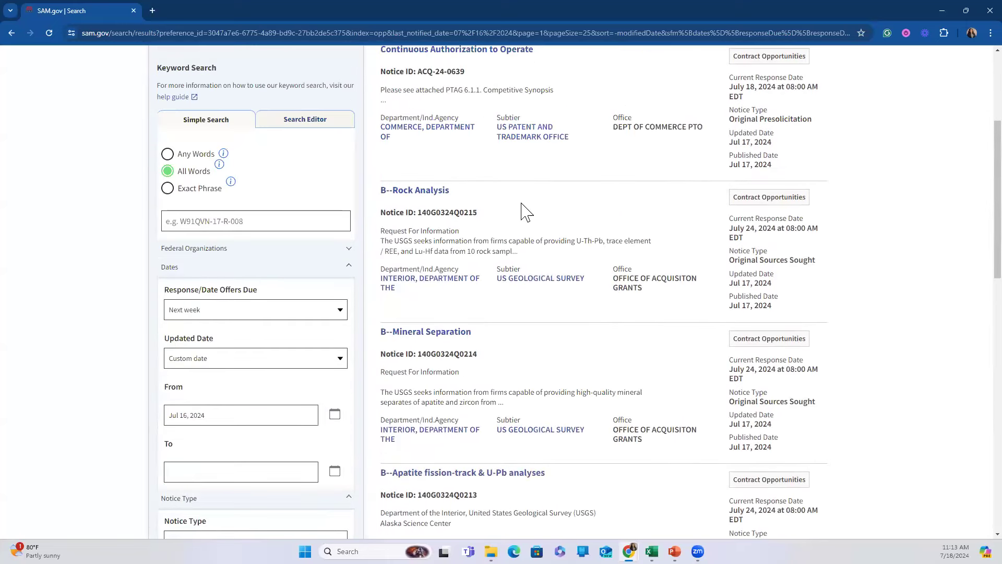
{"action": "scroll", "coordinate": [533, 229], "scroll_direction": "up", "scroll_amount": 1}
{"action": "scroll", "coordinate": [533, 228], "scroll_direction": "down", "scroll_amount": 1}
{"action": "scroll", "coordinate": [514, 245], "scroll_direction": "down", "scroll_amount": 2}
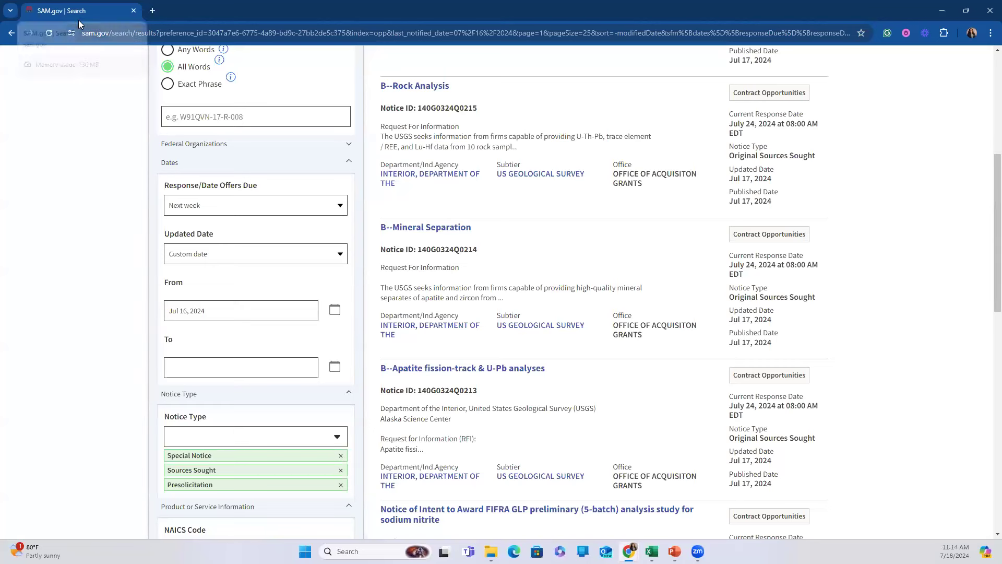
Step: Open the B--Rock Analysis notice and read its general information, classification, description, attachments, contact and history sections
{"action": "left_click", "coordinate": [428, 89]}
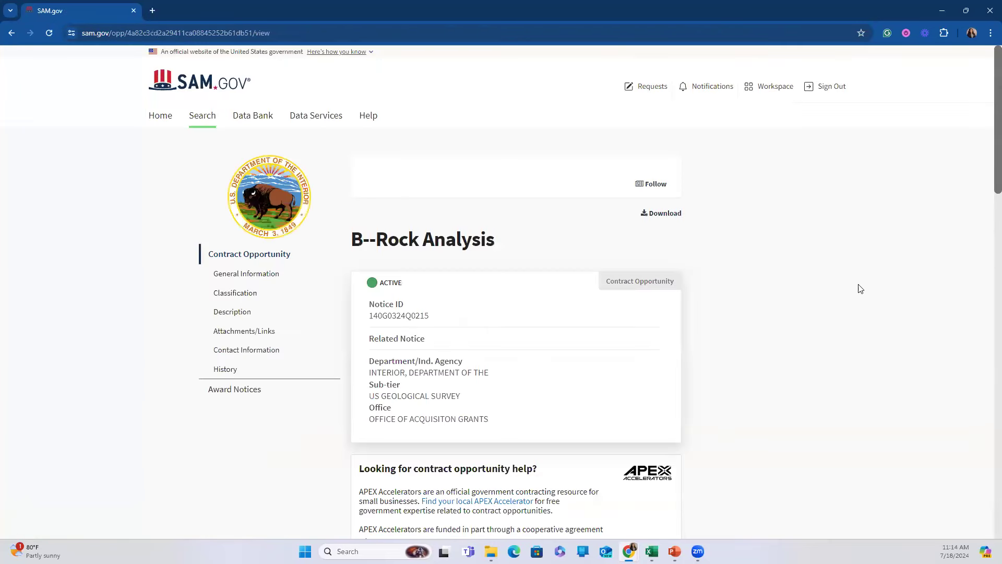
{"action": "scroll", "coordinate": [846, 264], "scroll_direction": "down", "scroll_amount": 1}
{"action": "scroll", "coordinate": [847, 266], "scroll_direction": "up", "scroll_amount": 1}
{"action": "scroll", "coordinate": [740, 254], "scroll_direction": "down", "scroll_amount": 3}
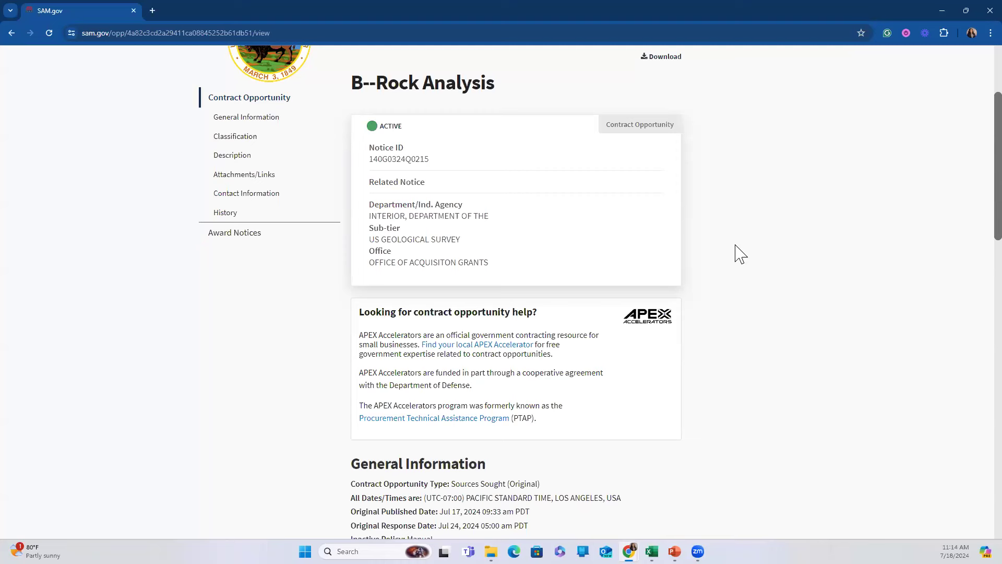
{"action": "scroll", "coordinate": [736, 257], "scroll_direction": "down", "scroll_amount": 6}
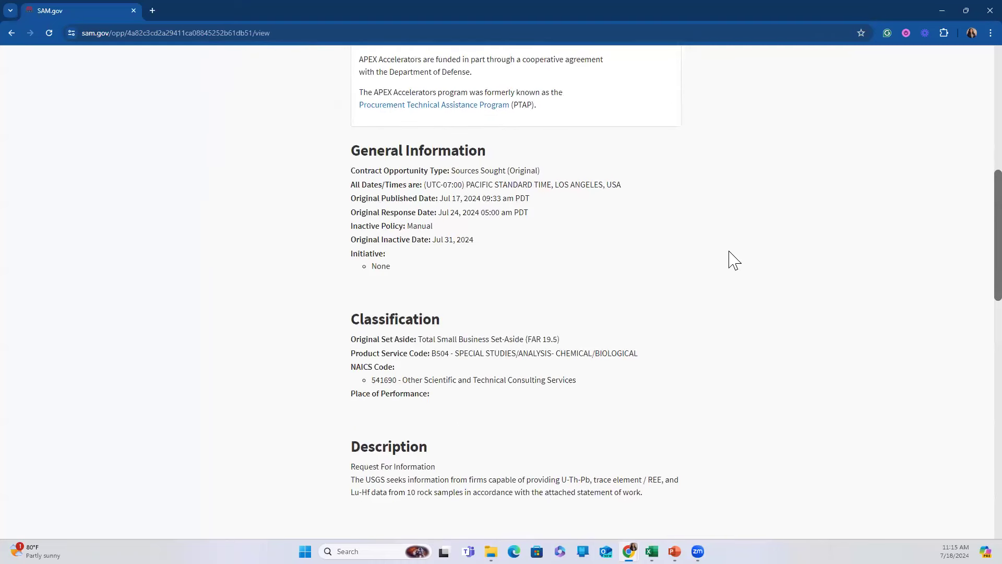
{"action": "scroll", "coordinate": [731, 260], "scroll_direction": "down", "scroll_amount": 5}
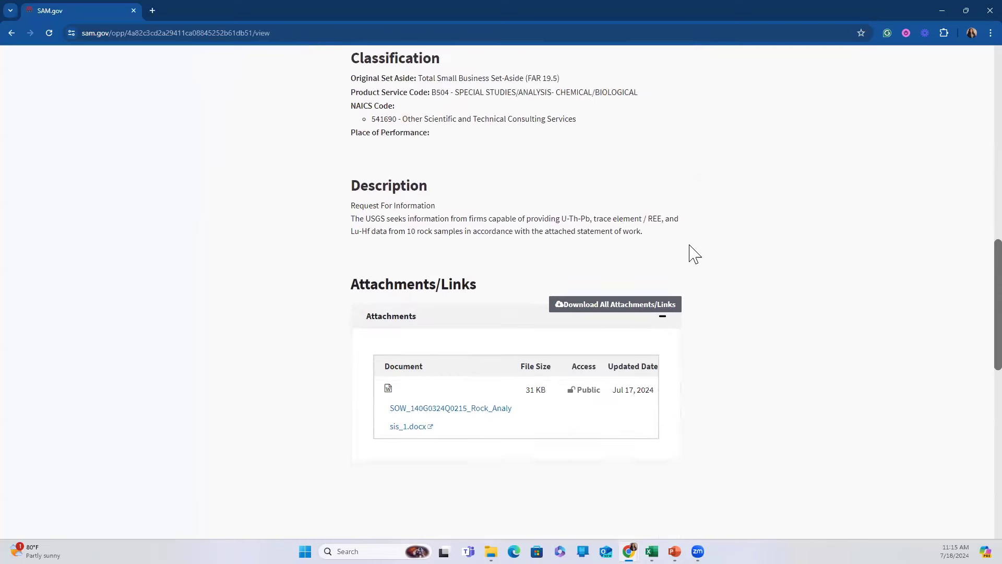
{"action": "scroll", "coordinate": [541, 148], "scroll_direction": "up", "scroll_amount": 1}
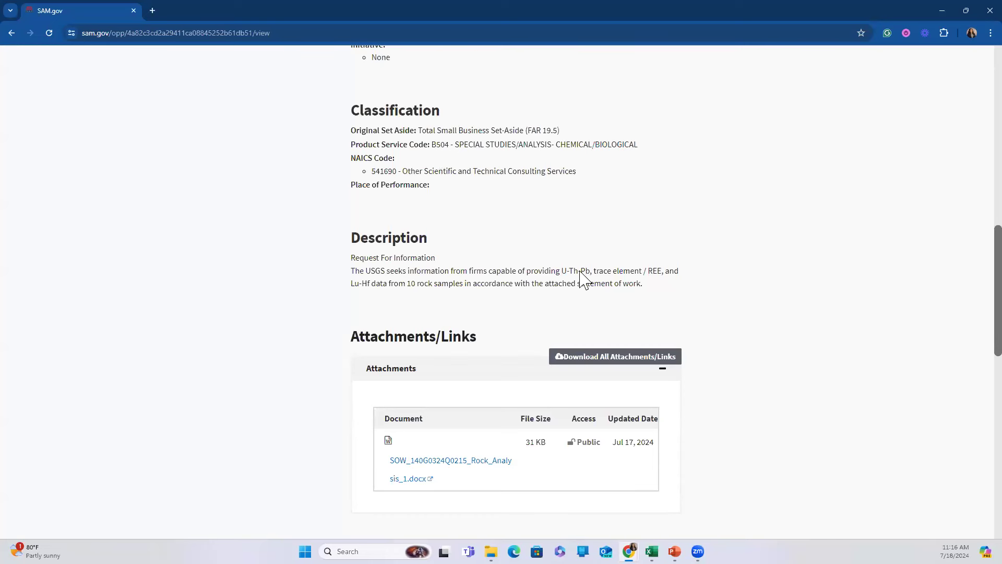
{"action": "scroll", "coordinate": [689, 258], "scroll_direction": "down", "scroll_amount": 3}
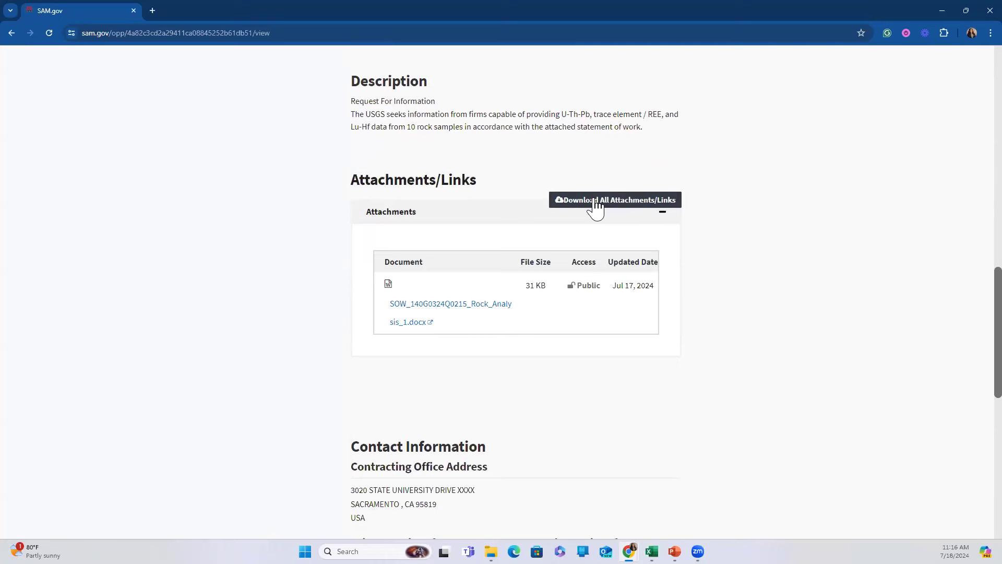
{"action": "scroll", "coordinate": [716, 257], "scroll_direction": "down", "scroll_amount": 2}
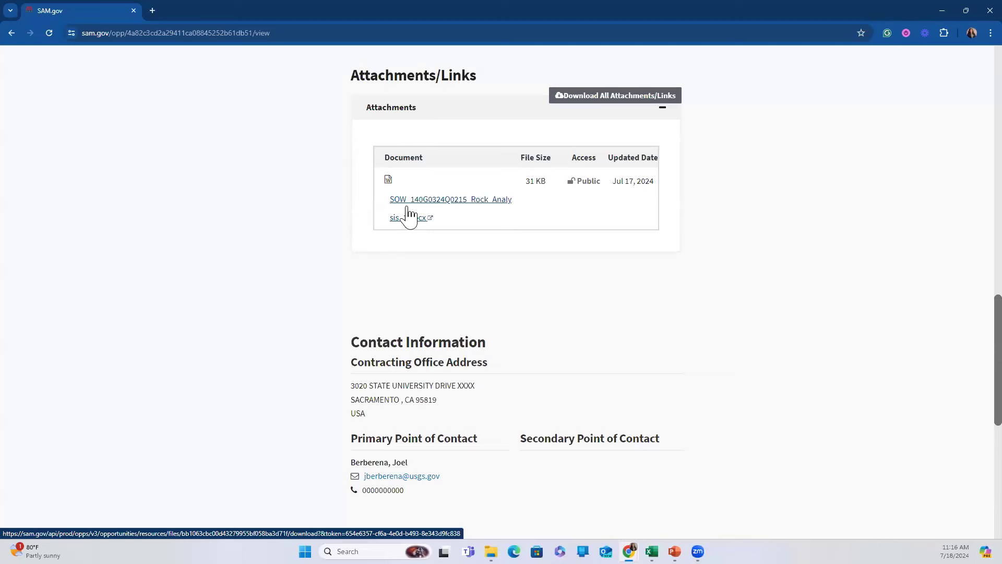
{"action": "scroll", "coordinate": [532, 365], "scroll_direction": "down", "scroll_amount": 3}
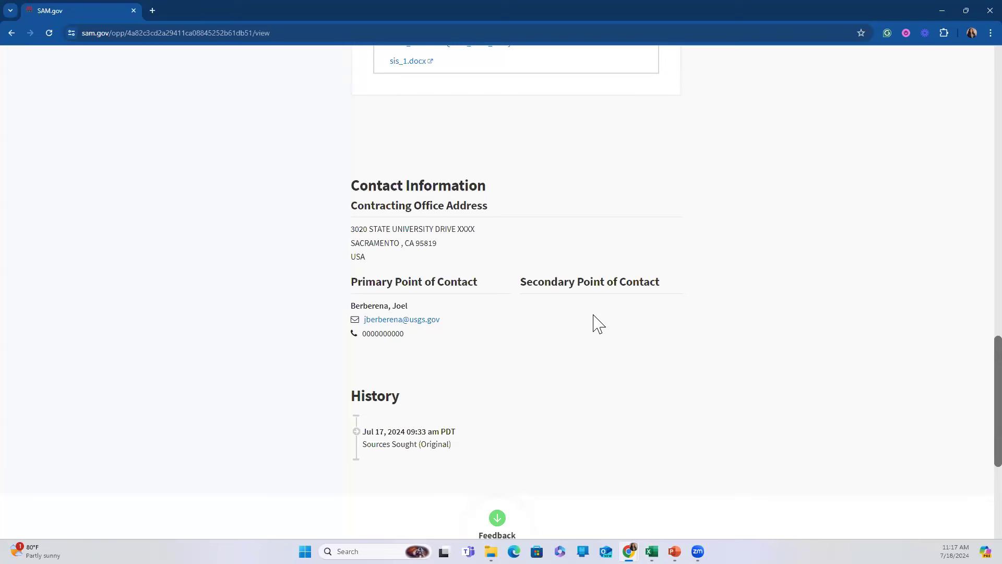
Step: Recheck the rock analysis notice's attachments, contact details and classification, ending at the notice's heading
{"action": "scroll", "coordinate": [599, 329], "scroll_direction": "up", "scroll_amount": 5}
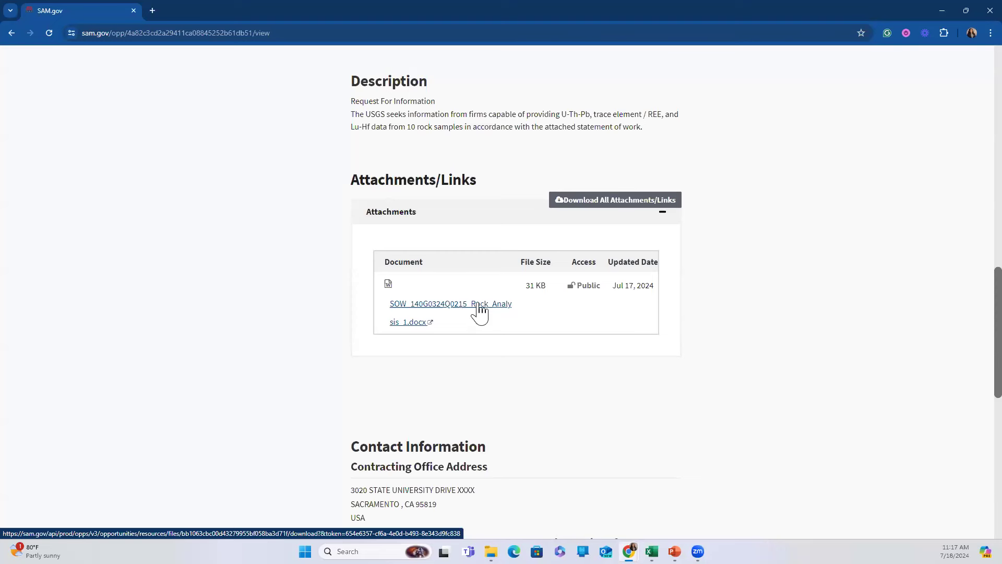
{"action": "scroll", "coordinate": [636, 372], "scroll_direction": "up", "scroll_amount": 4}
{"action": "scroll", "coordinate": [636, 371], "scroll_direction": "down", "scroll_amount": 6}
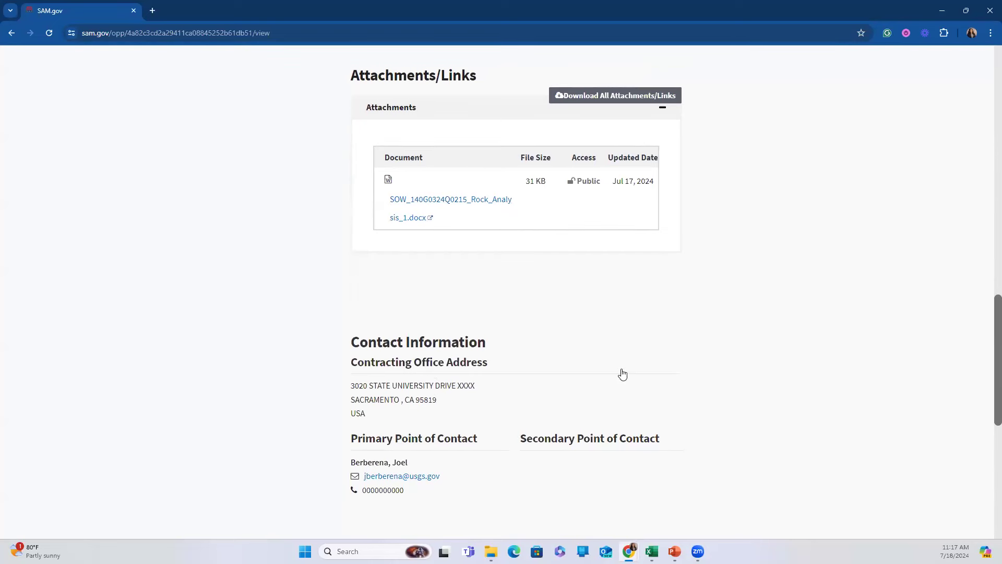
{"action": "scroll", "coordinate": [716, 376], "scroll_direction": "up", "scroll_amount": 9}
{"action": "scroll", "coordinate": [716, 377], "scroll_direction": "up", "scroll_amount": 4}
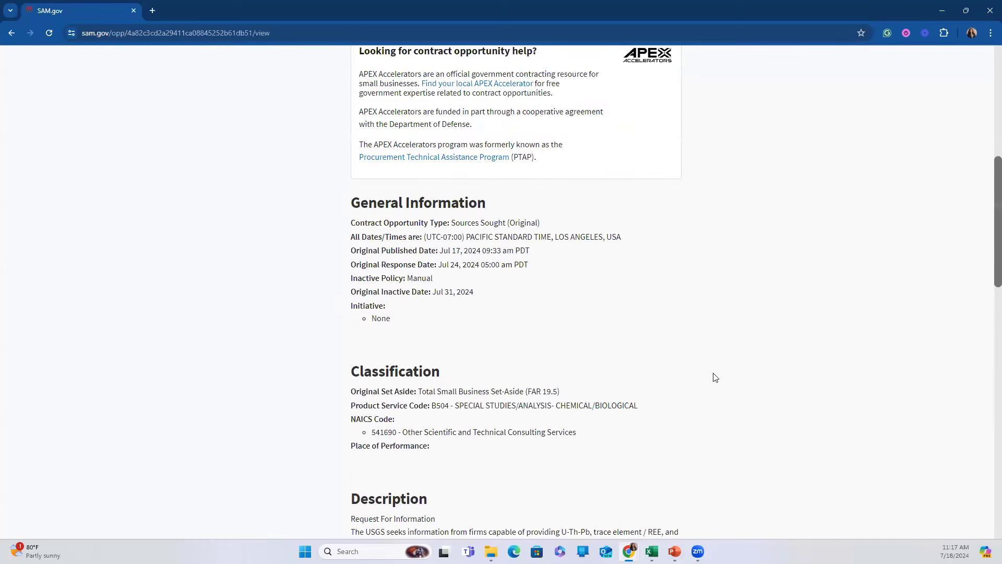
{"action": "scroll", "coordinate": [716, 375], "scroll_direction": "up", "scroll_amount": 5}
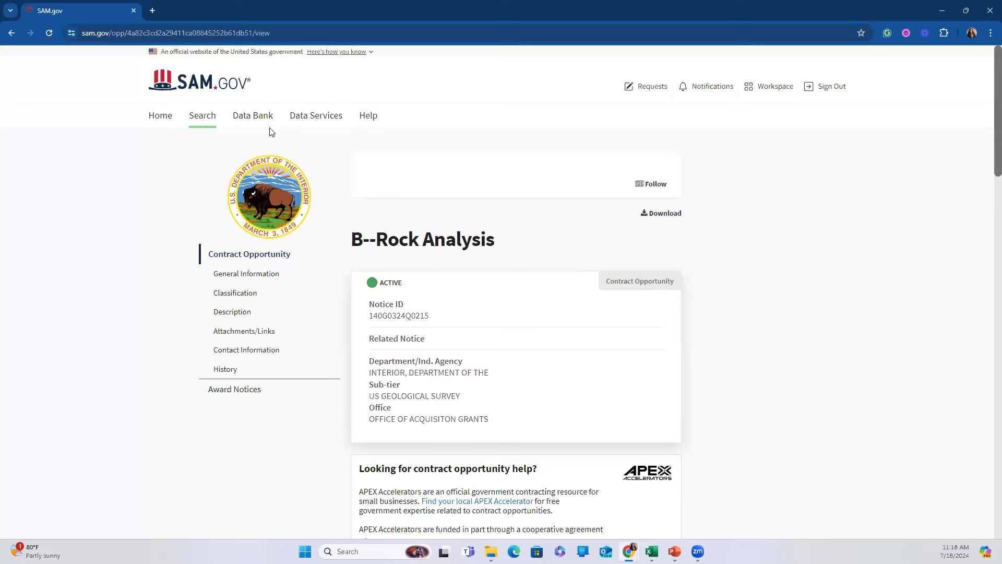
Step: Go to the Data Bank's standard contract data reports and open the Awards by Contractor Type report
{"action": "left_click", "coordinate": [254, 117]}
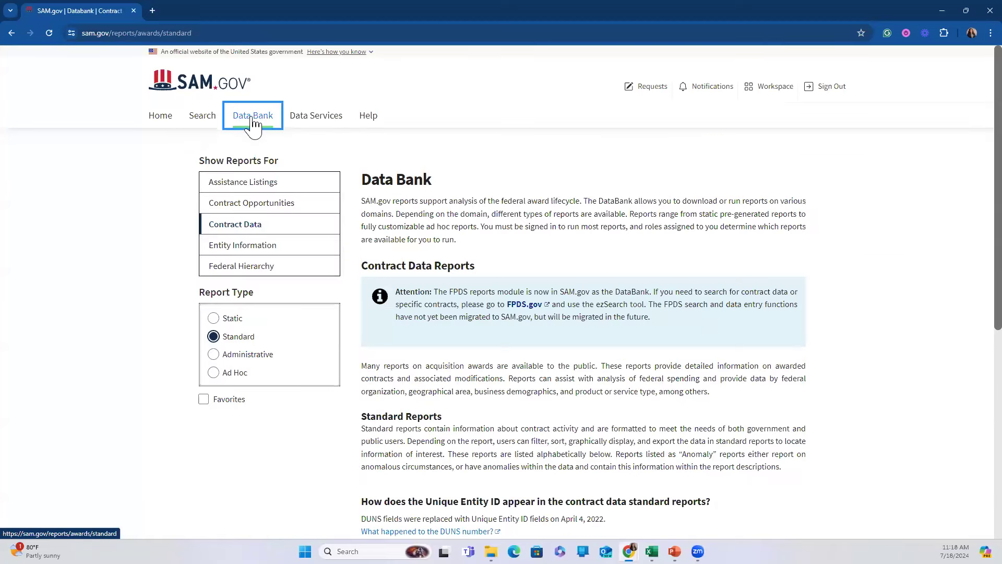
{"action": "scroll", "coordinate": [660, 305], "scroll_direction": "down", "scroll_amount": 3}
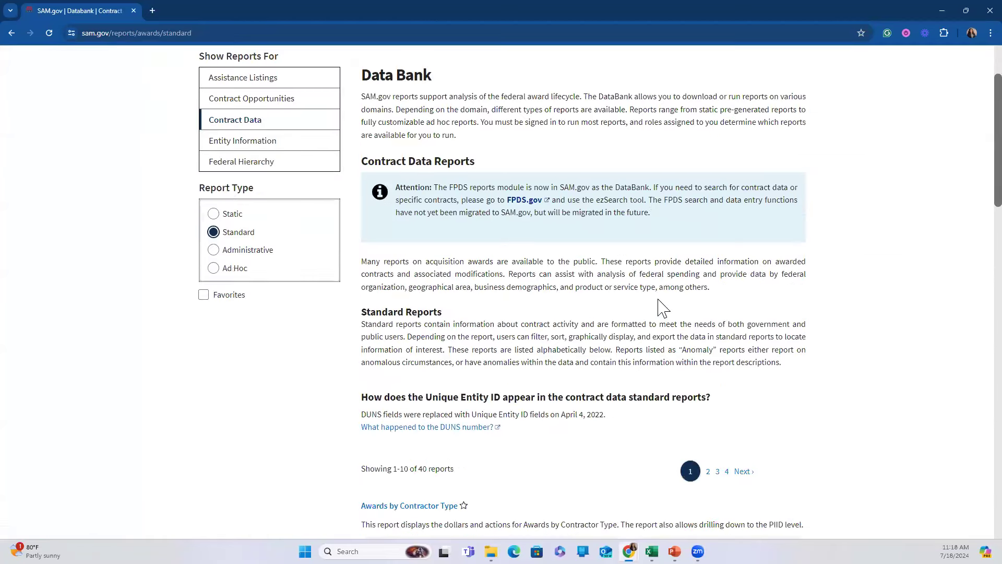
{"action": "scroll", "coordinate": [661, 306], "scroll_direction": "up", "scroll_amount": 3}
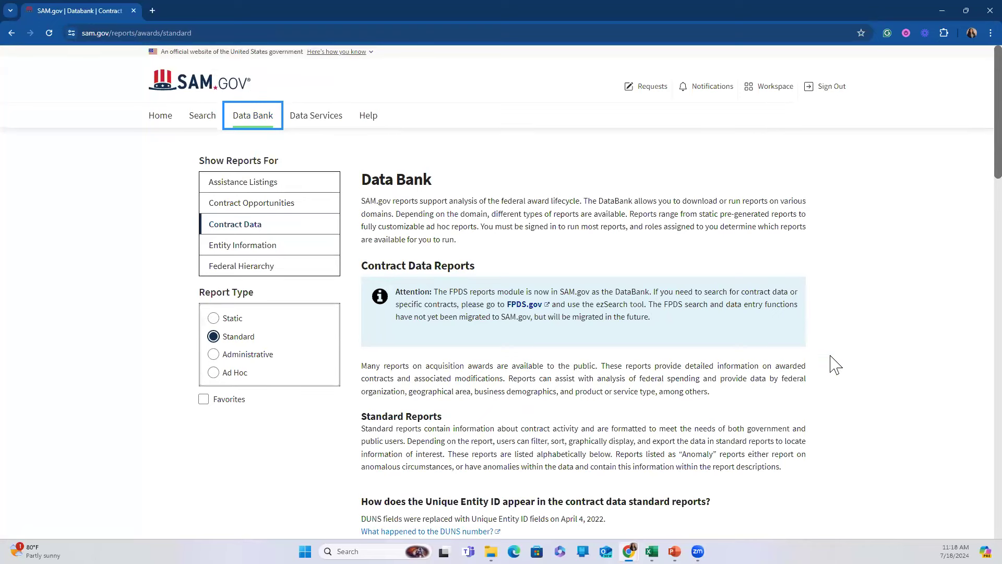
{"action": "scroll", "coordinate": [797, 354], "scroll_direction": "down", "scroll_amount": 5}
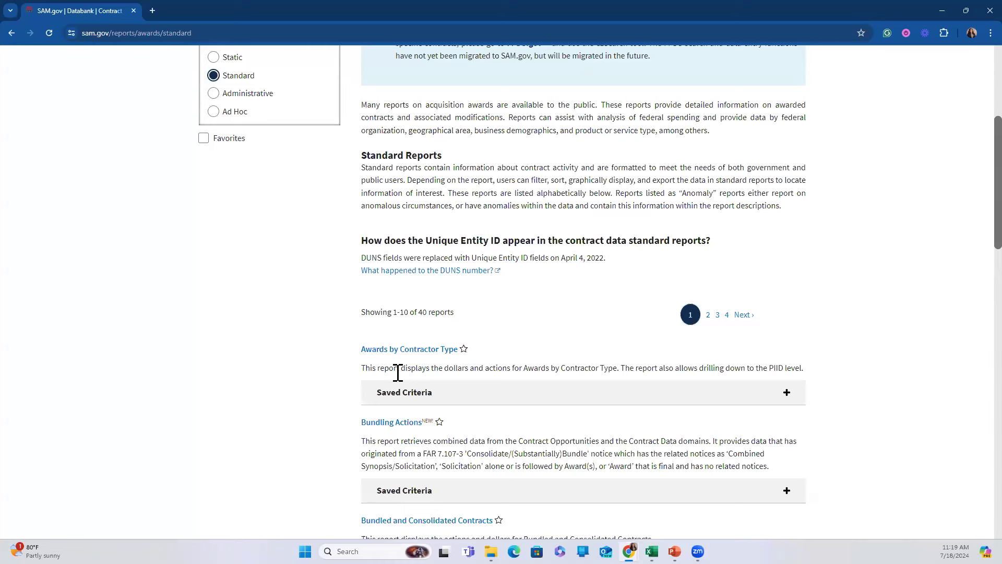
{"action": "left_click", "coordinate": [418, 350]}
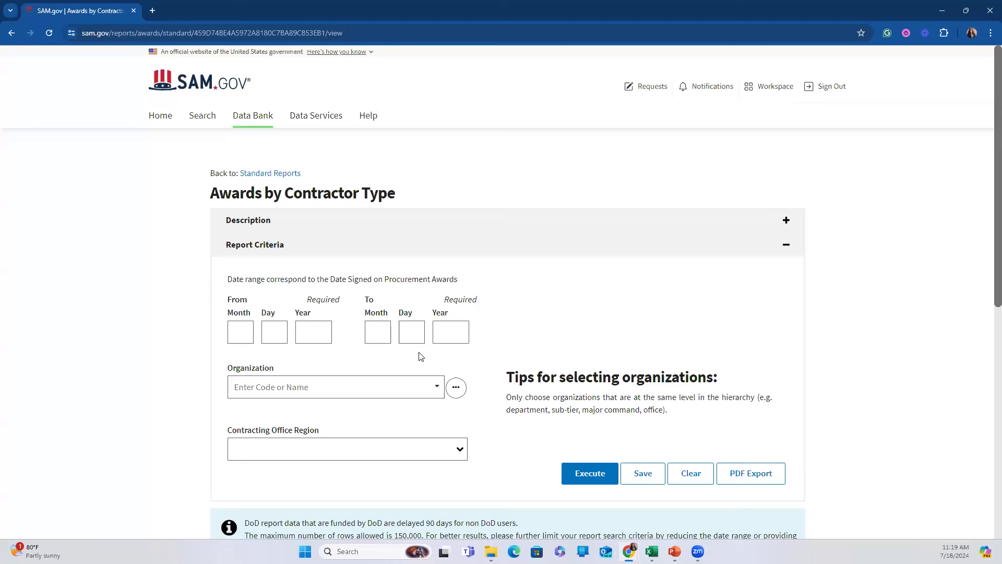
Step: Set the report's start date to month 10, day 1, year 2022
{"action": "left_click", "coordinate": [245, 332]}
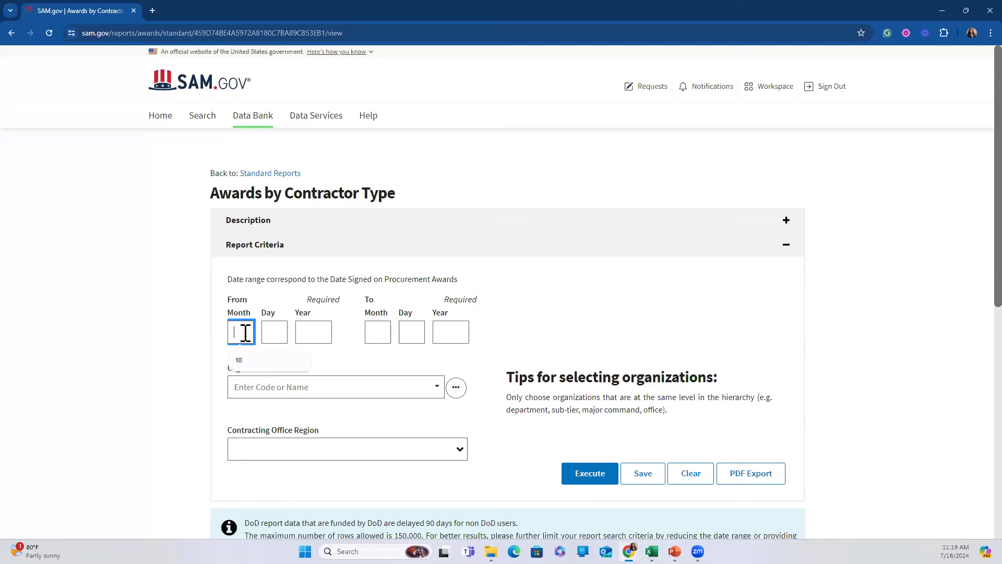
{"action": "left_click", "coordinate": [239, 360]}
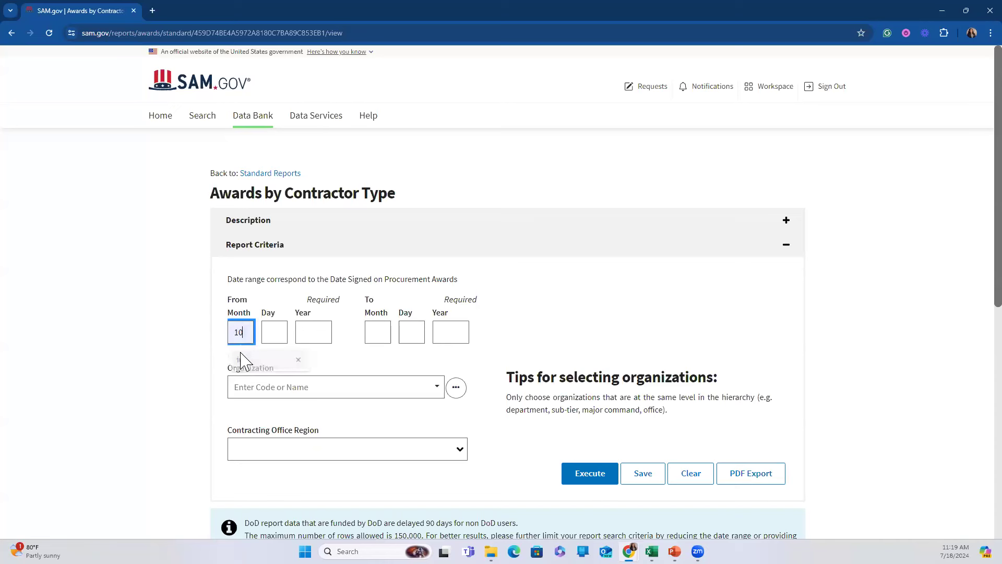
{"action": "left_click", "coordinate": [272, 333]}
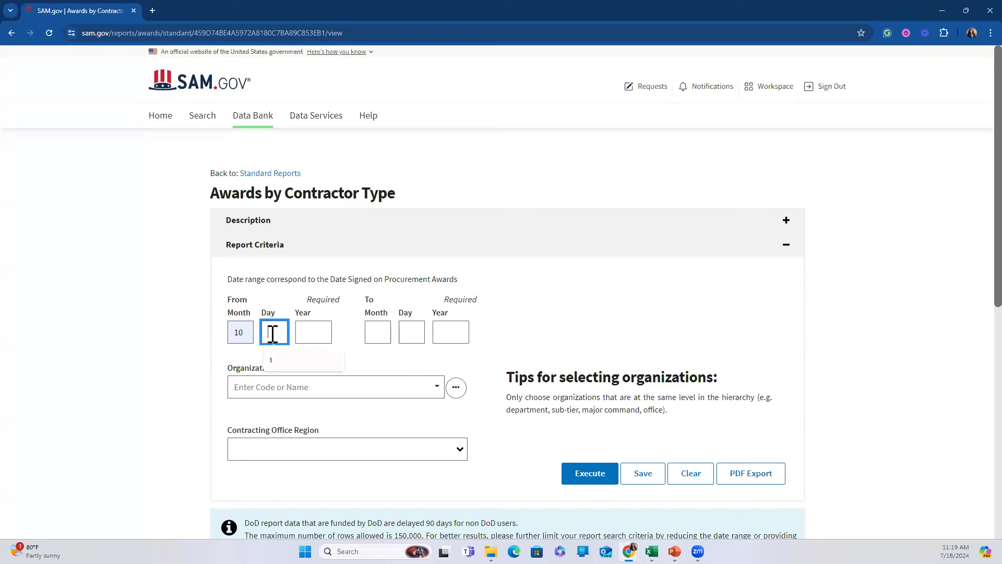
{"action": "type", "text": "1"}
{"action": "key", "text": "Tab"}
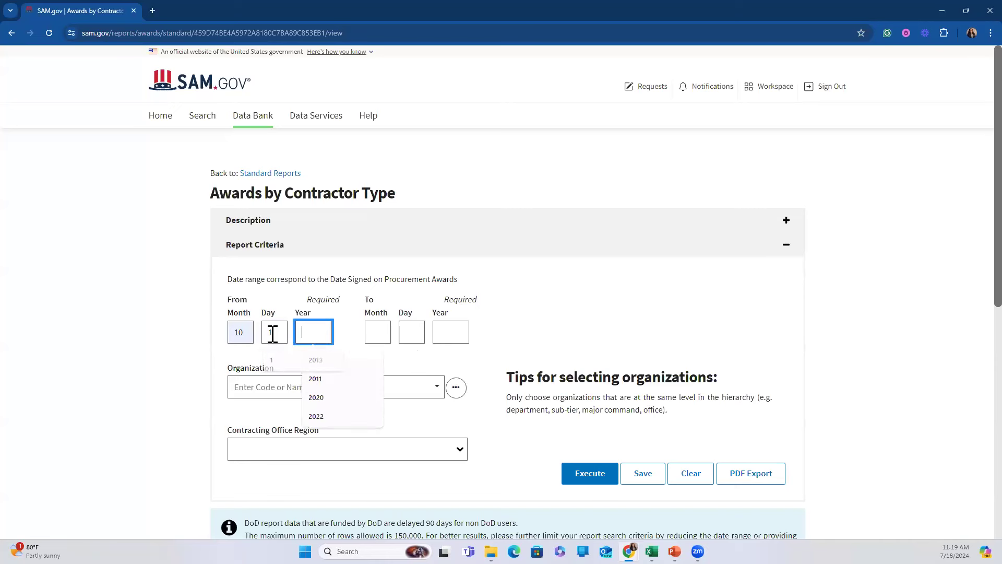
{"action": "type", "text": "2022"}
{"action": "key", "text": "Tab"}
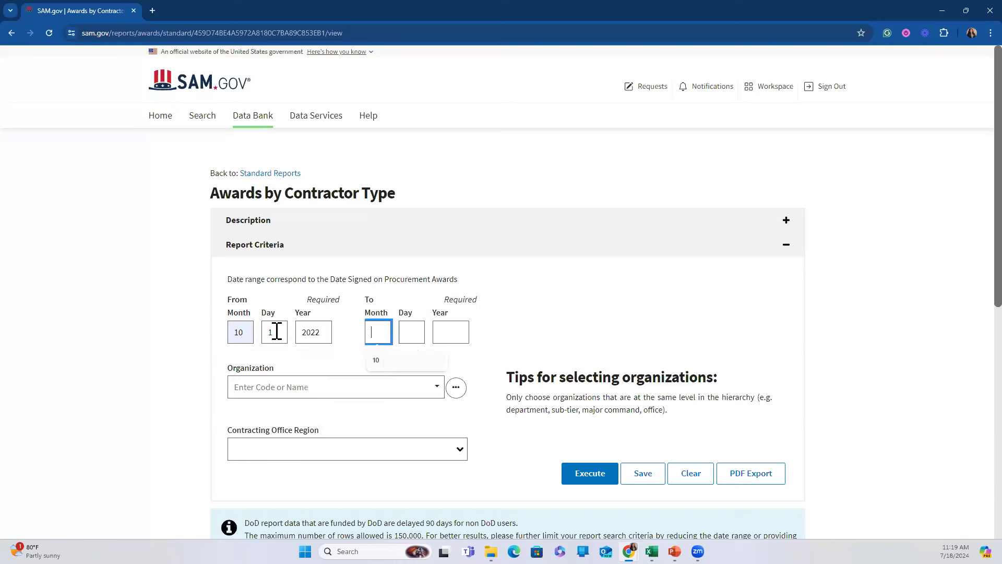
Step: Set the report's end date to month 9, day 30, year 2023
{"action": "type", "text": "9"}
{"action": "key", "text": "Tab"}
{"action": "type", "text": "30"}
{"action": "key", "text": "Tab"}
{"action": "type", "text": "2023"}
{"action": "left_click", "coordinate": [537, 342]}
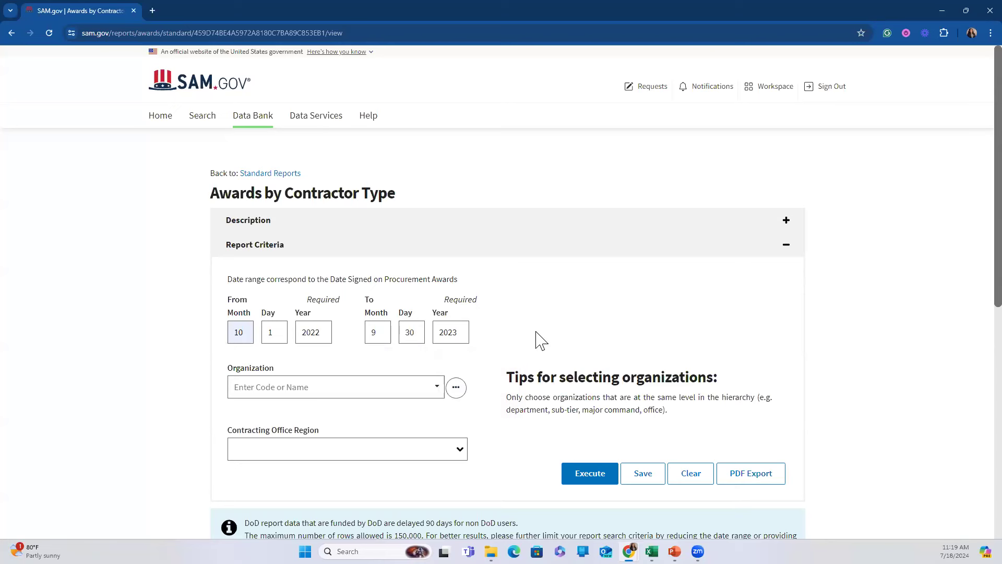
Step: Choose 1200 - Agriculture, Department of as the organization and execute the Awards by Contractor Type report
{"action": "left_click", "coordinate": [437, 389]}
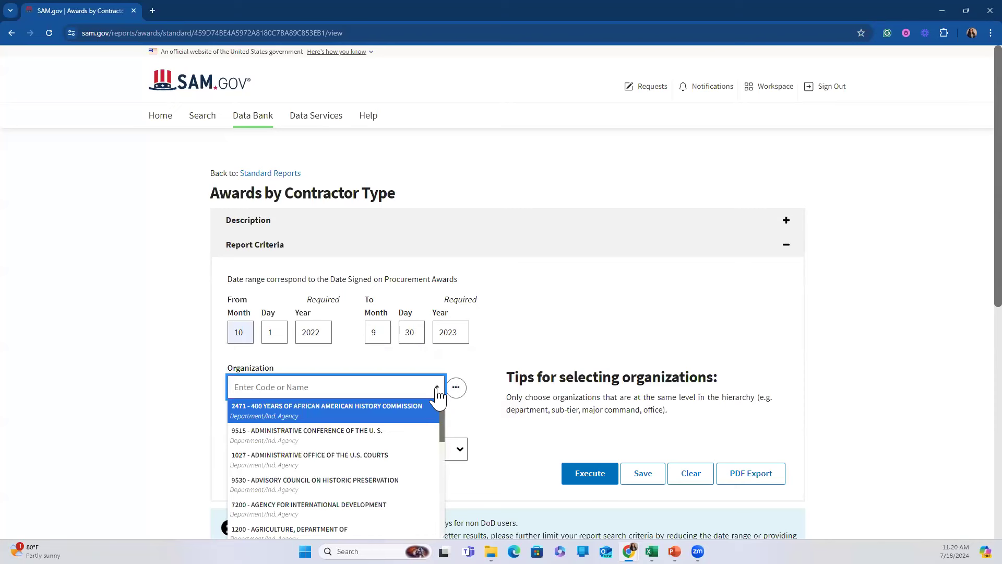
{"action": "left_click", "coordinate": [361, 530]}
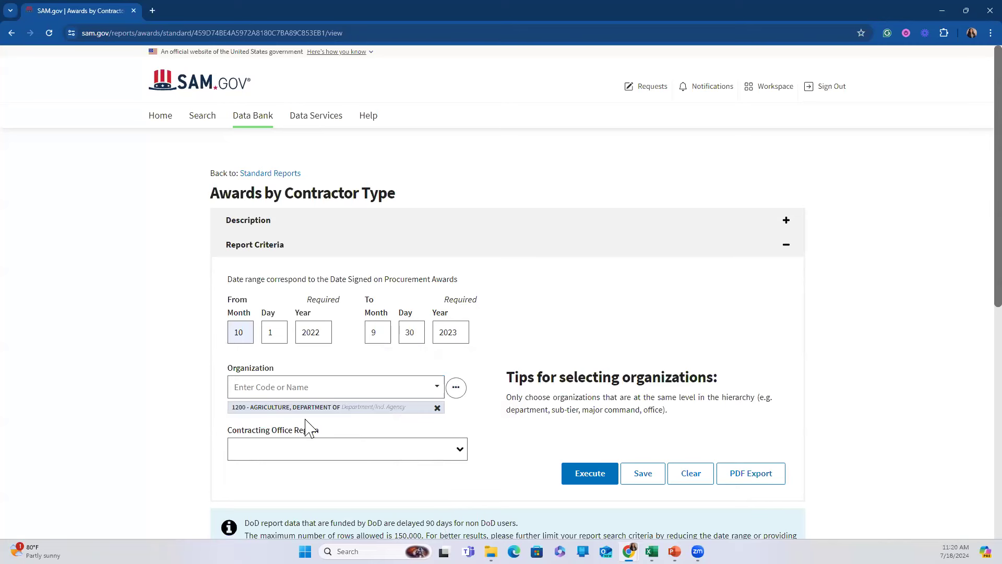
{"action": "left_click", "coordinate": [590, 473]}
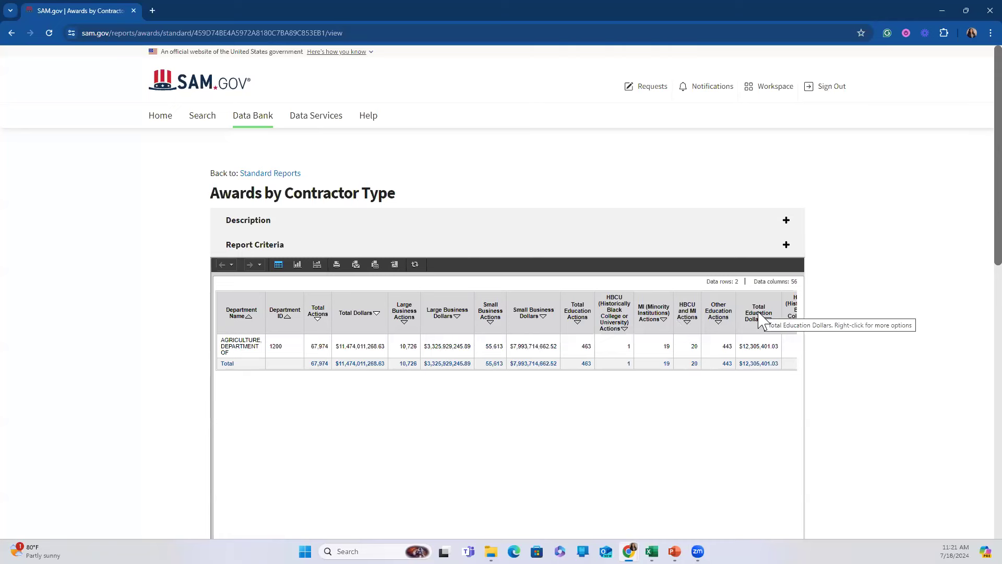
Step: Switch to Excel, show the Awards By Contractor Type award detail workbook full-screen, and select cell I12 to clear the whole-sheet selection
{"action": "left_click", "coordinate": [376, 265]}
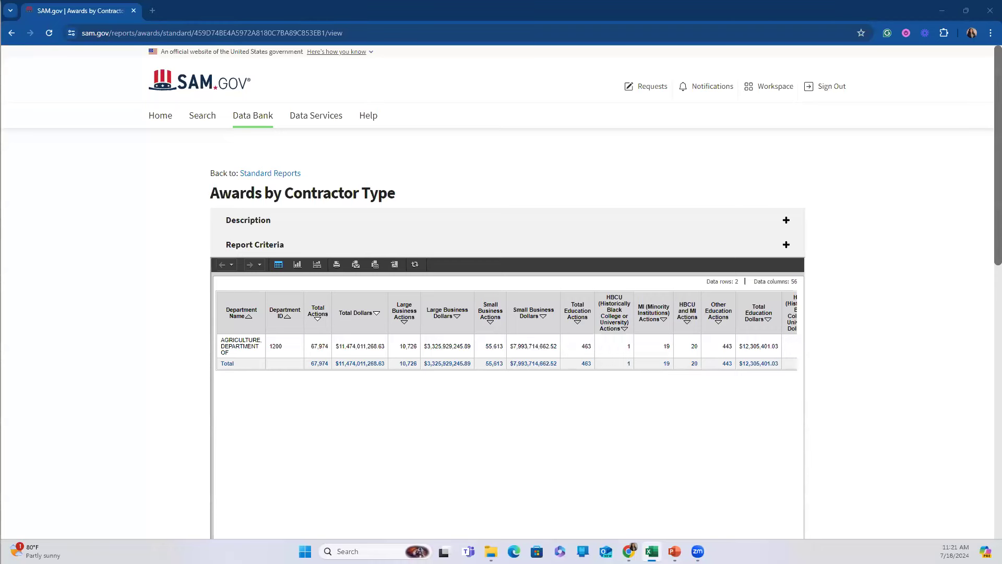
{"action": "left_click_drag", "start_coordinate": [725, 8], "coordinate": [710, 6]}
{"action": "left_click", "coordinate": [964, 14]}
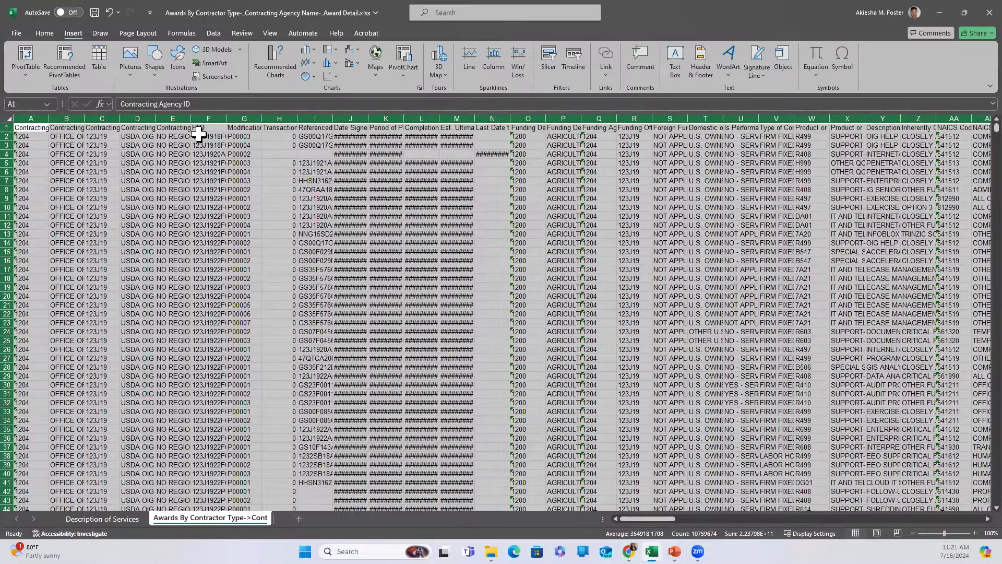
{"action": "left_click", "coordinate": [315, 225]}
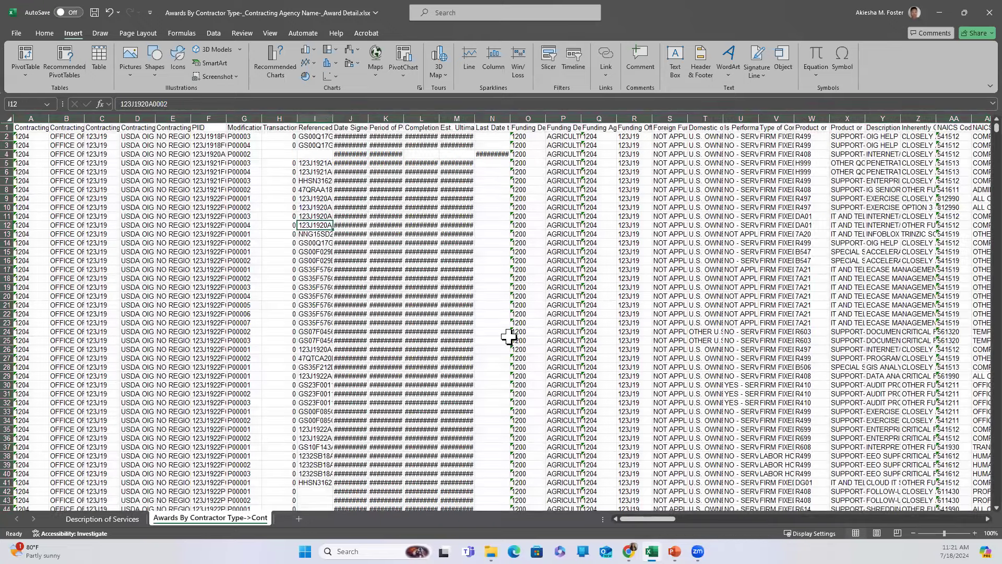
Step: Select the entire award detail sheet, and show the Description of Services pivot table sheet
{"action": "left_click", "coordinate": [45, 34]}
{"action": "left_click", "coordinate": [10, 115]}
{"action": "left_click", "coordinate": [73, 34]}
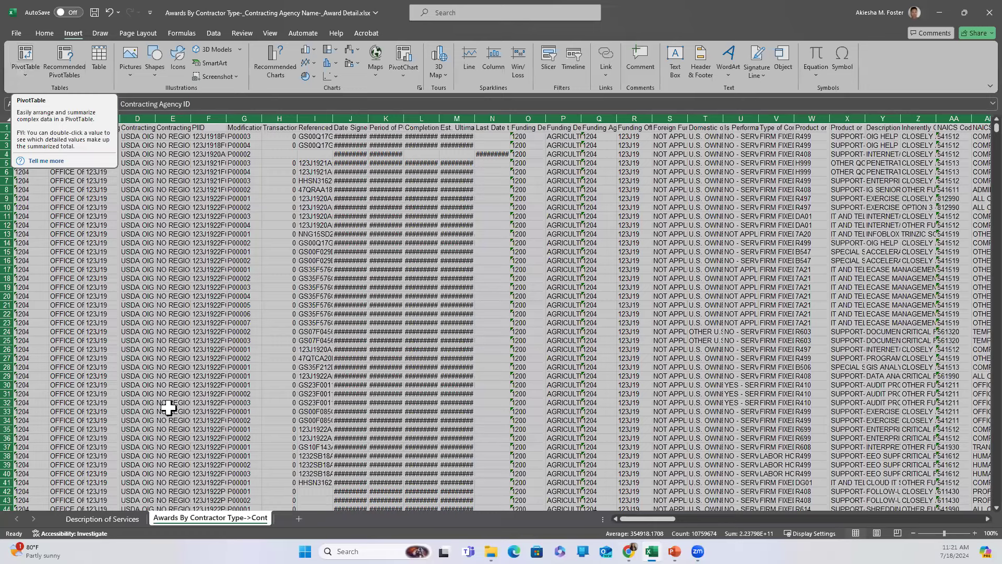
{"action": "left_click", "coordinate": [114, 519]}
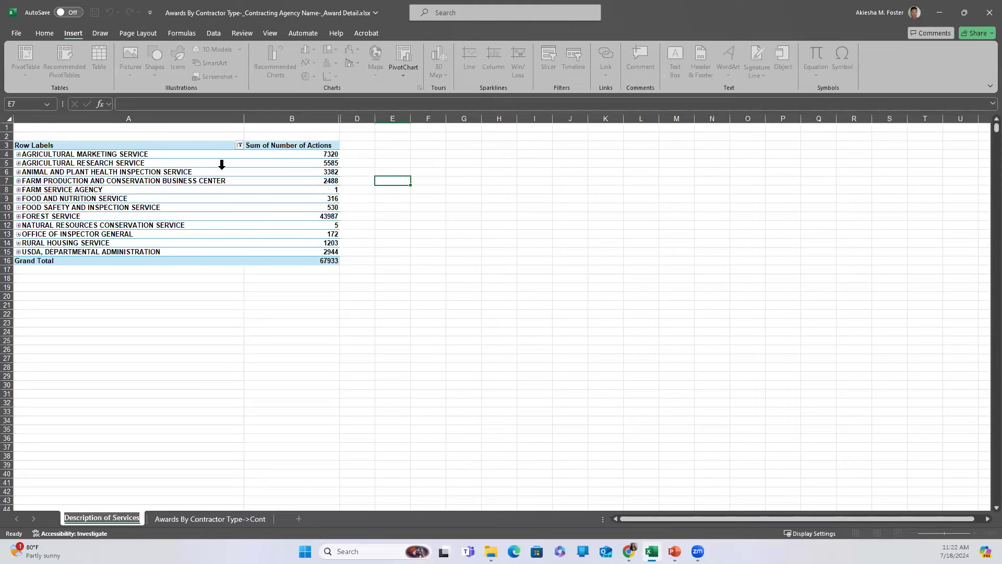
Step: Expand the Agricultural Marketing Service row and look through its product and service categories down to Fruits and Vegetables
{"action": "left_click", "coordinate": [19, 155]}
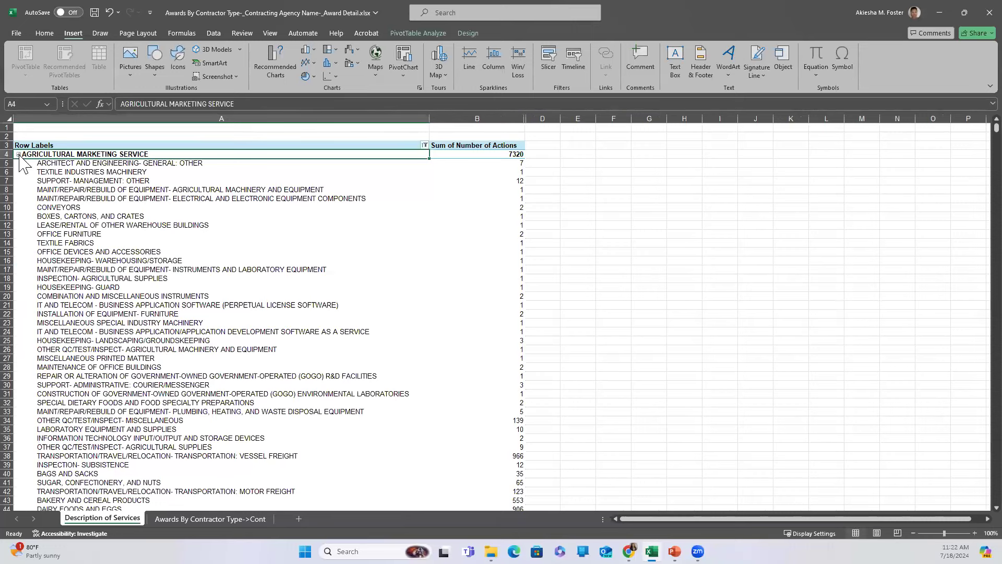
{"action": "left_click", "coordinate": [19, 155]}
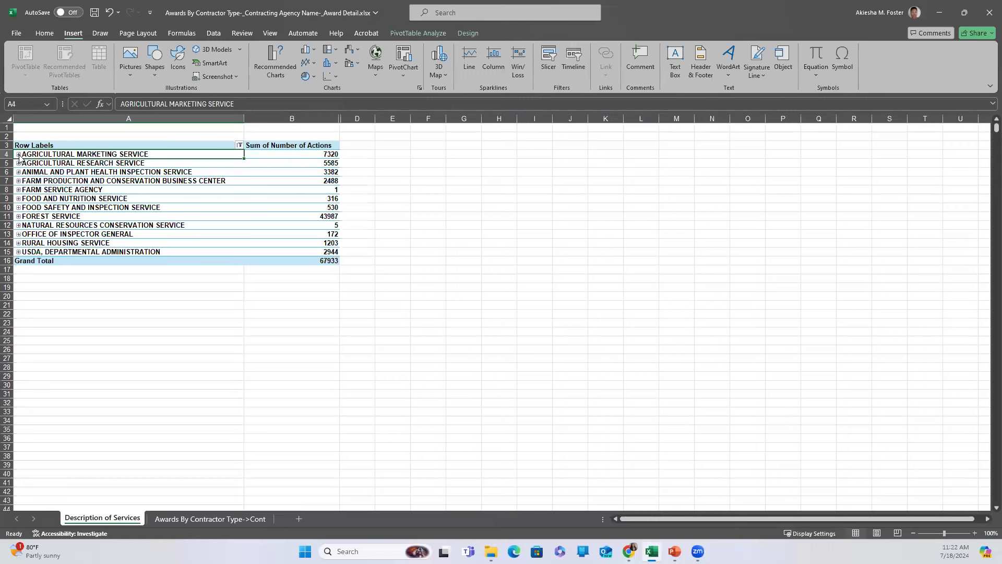
{"action": "left_click", "coordinate": [19, 155]}
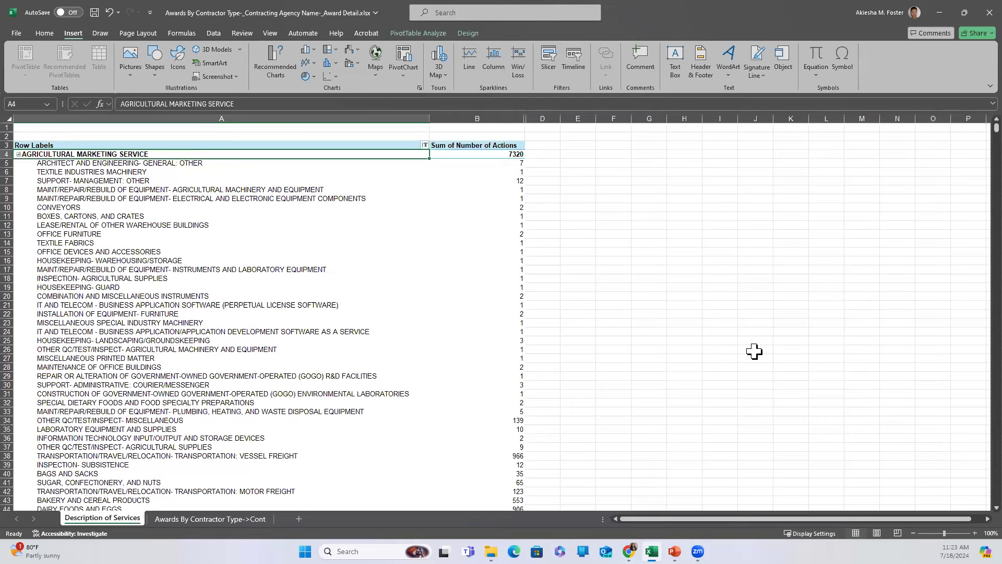
{"action": "scroll", "coordinate": [972, 515], "scroll_direction": "down", "scroll_amount": 2}
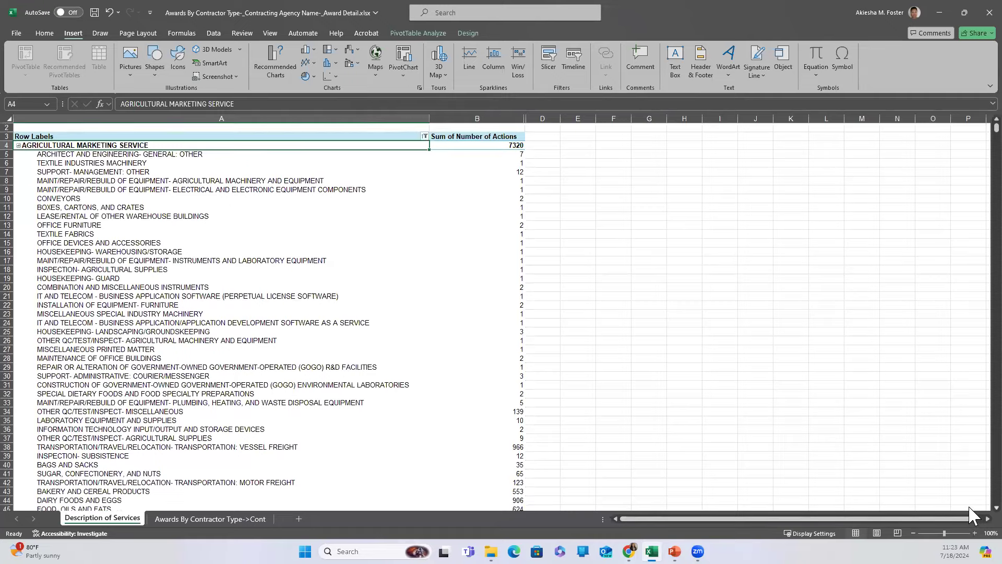
{"action": "scroll", "coordinate": [972, 516], "scroll_direction": "down", "scroll_amount": 1}
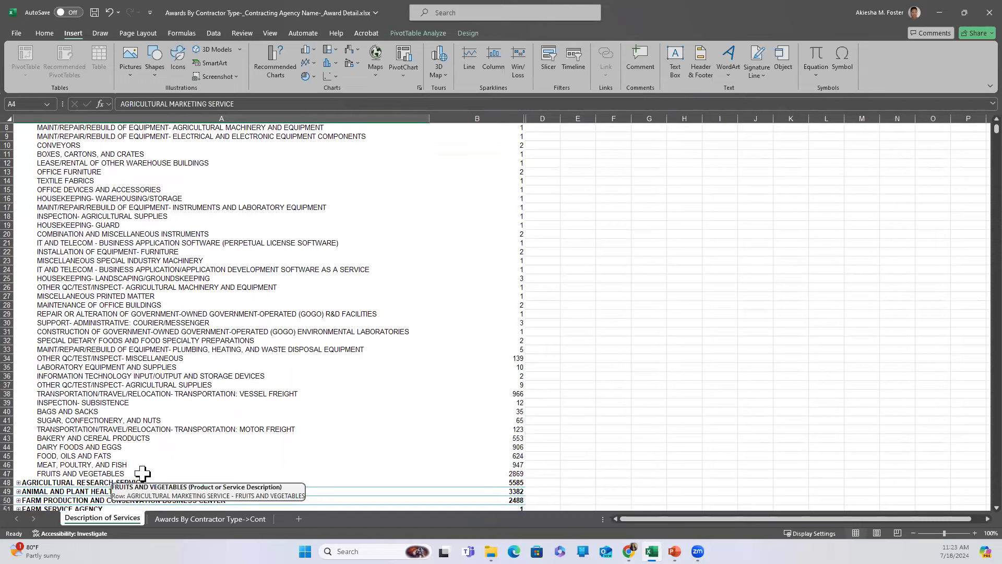
{"action": "double_click", "coordinate": [66, 412]}
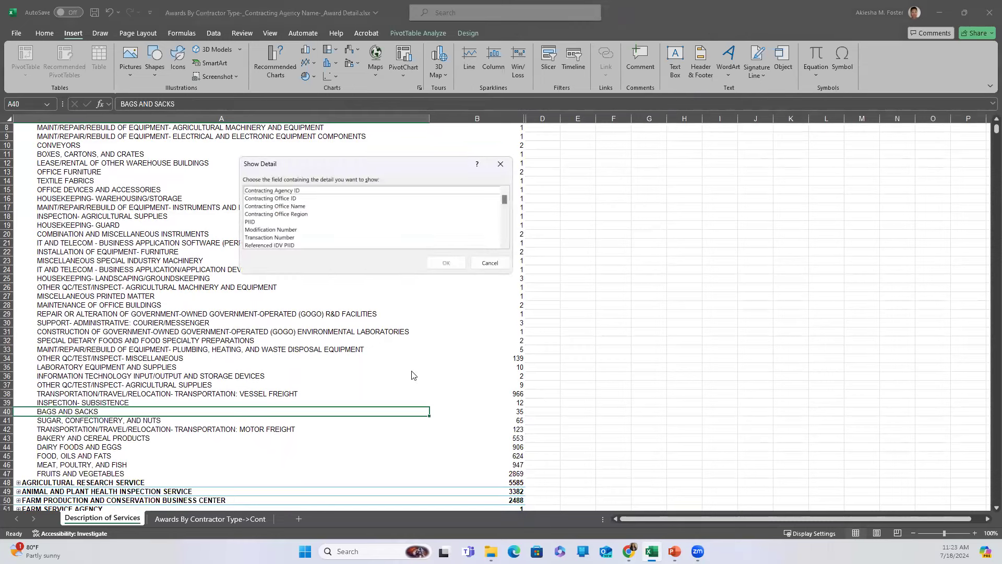
{"action": "left_click", "coordinate": [500, 265]}
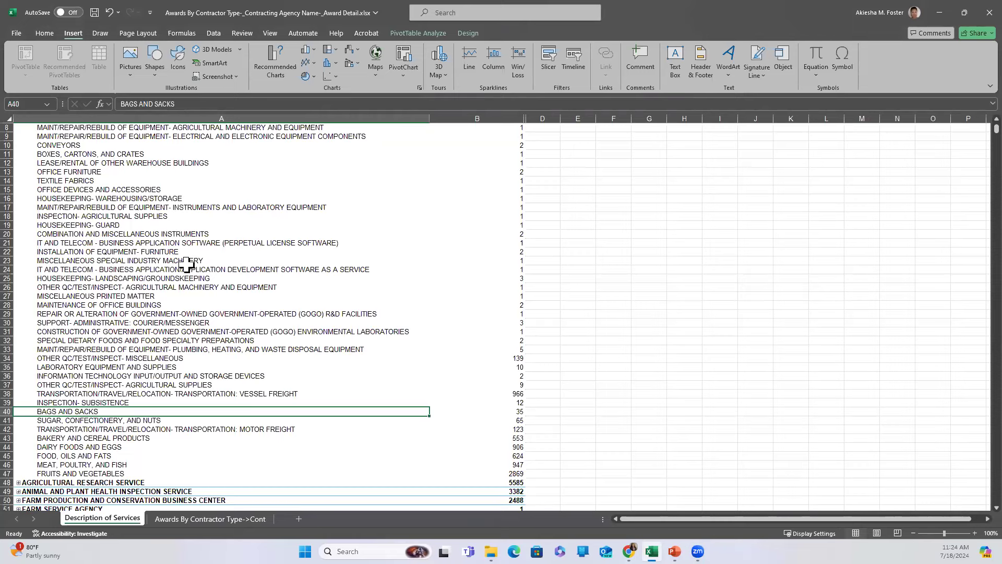
Step: Examine the Other QC/Test/Inspect- Miscellaneous and Housekeeping- Guard categories under Agricultural Marketing Service
{"action": "scroll", "coordinate": [187, 261], "scroll_direction": "up", "scroll_amount": 3}
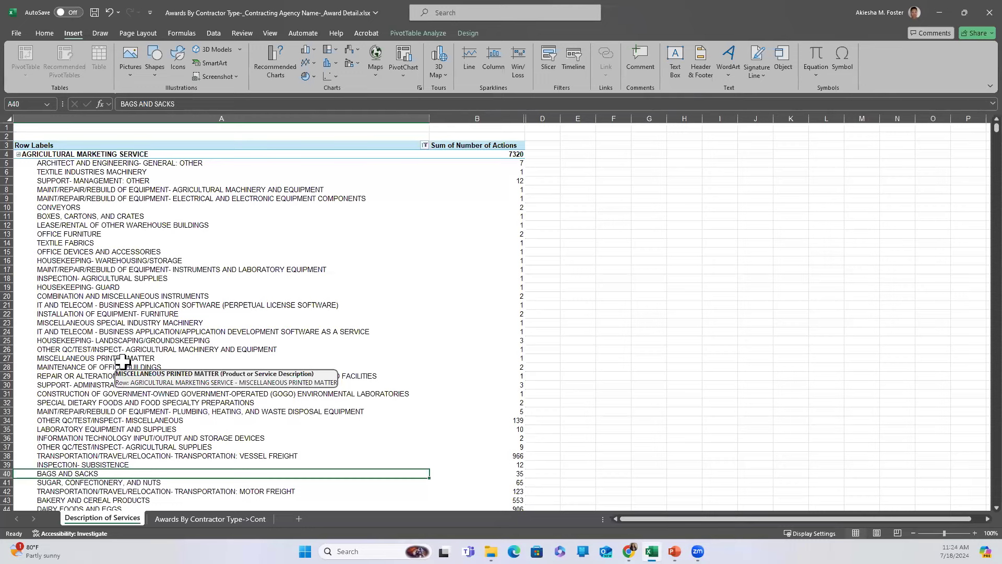
{"action": "left_click", "coordinate": [126, 420]}
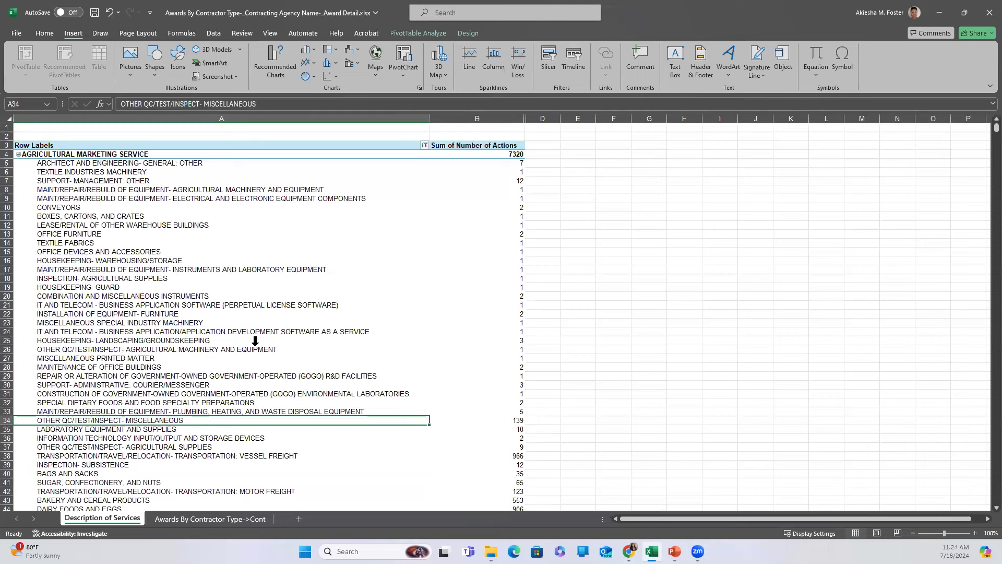
{"action": "left_click", "coordinate": [73, 289]}
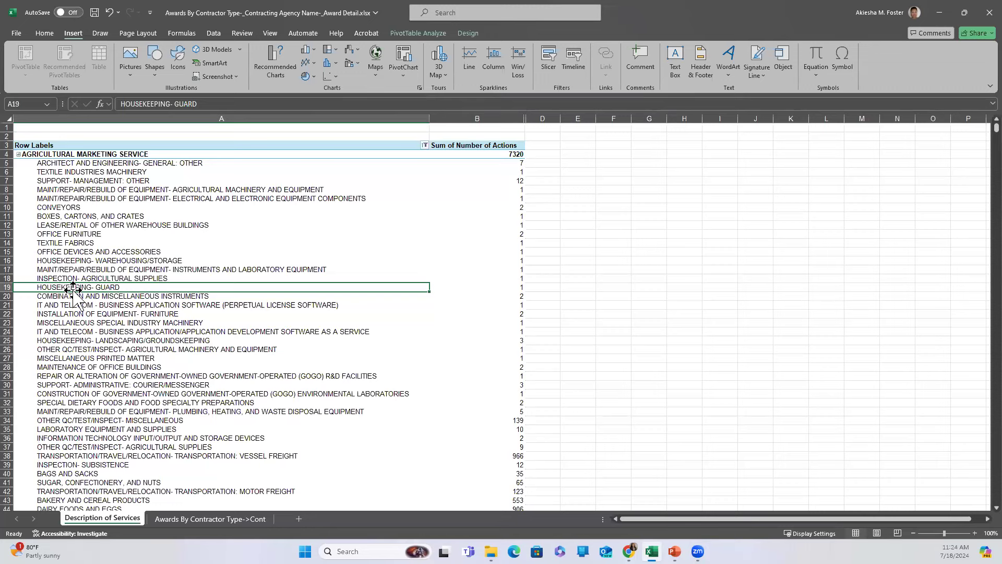
Step: Collapse Agricultural Marketing Service, expand Agricultural Research Service, and select its R&D- General Science/Technology: Other (Basic Research) category
{"action": "left_click", "coordinate": [18, 155]}
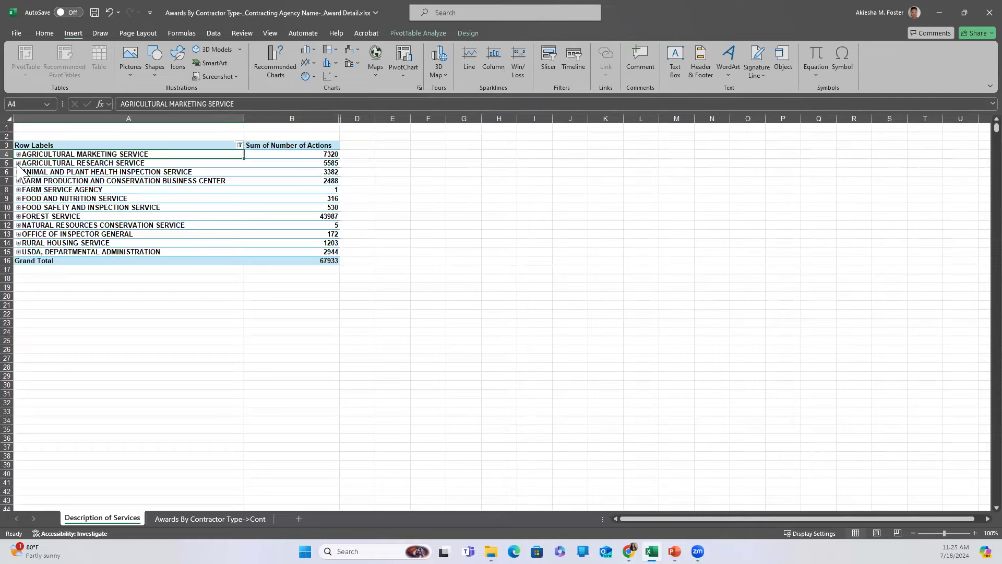
{"action": "left_click", "coordinate": [18, 163]}
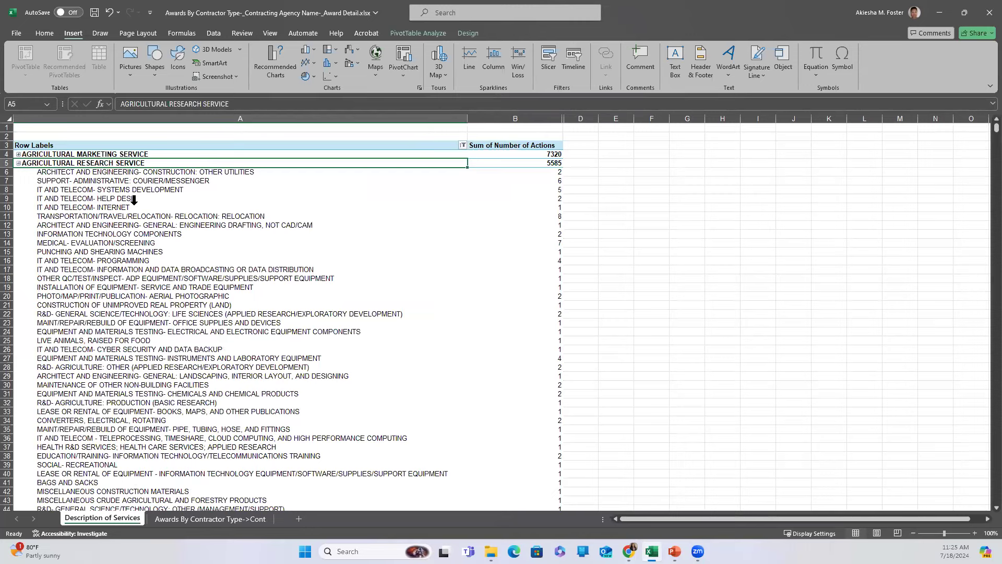
{"action": "scroll", "coordinate": [209, 318], "scroll_direction": "down", "scroll_amount": 2}
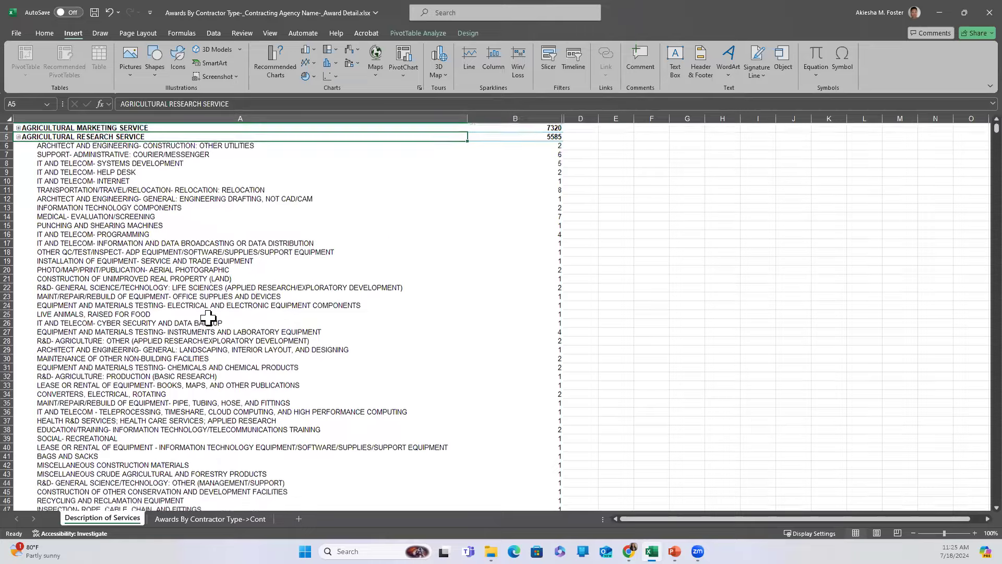
{"action": "scroll", "coordinate": [209, 318], "scroll_direction": "down", "scroll_amount": 4}
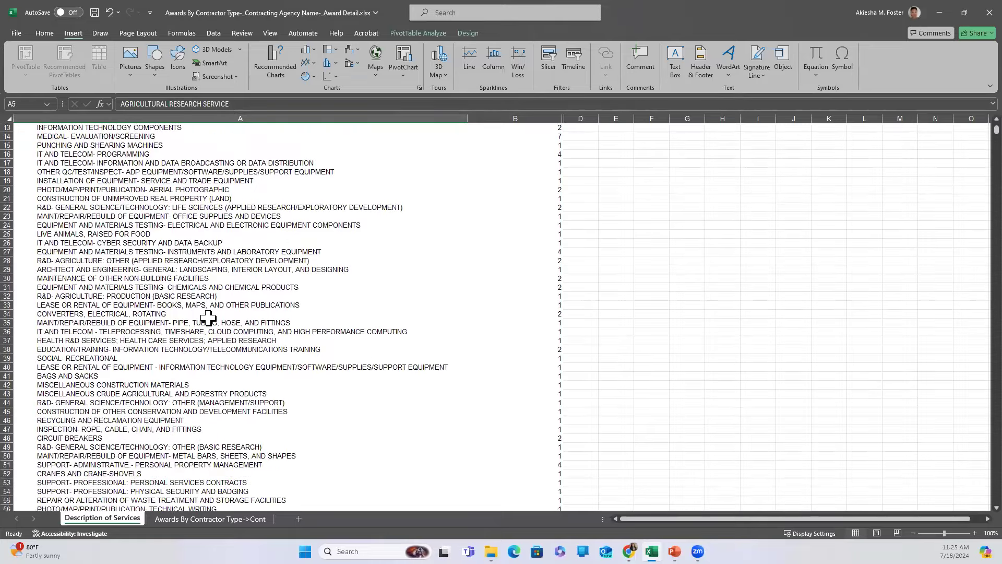
{"action": "scroll", "coordinate": [209, 318], "scroll_direction": "down", "scroll_amount": 4}
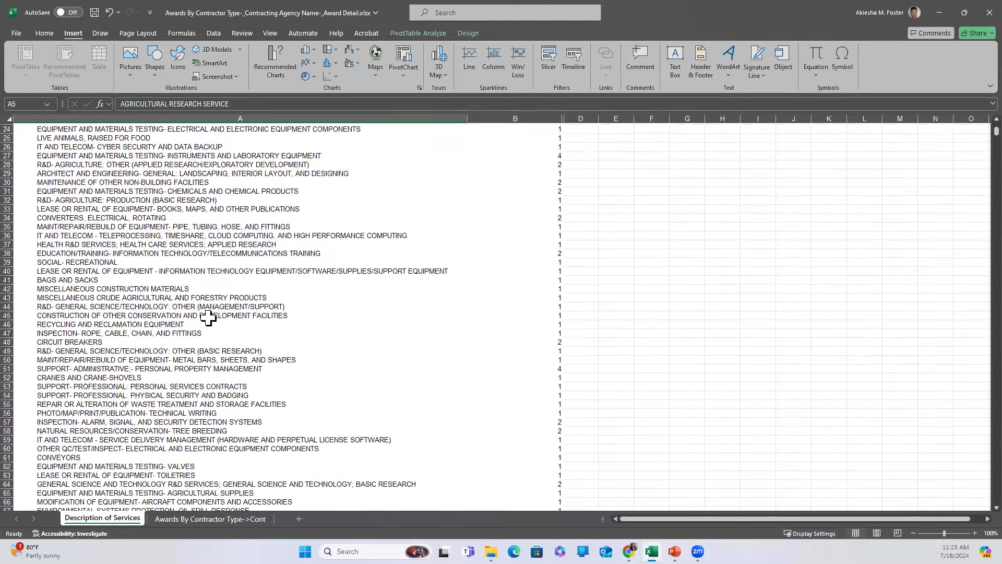
{"action": "scroll", "coordinate": [208, 318], "scroll_direction": "down", "scroll_amount": 1}
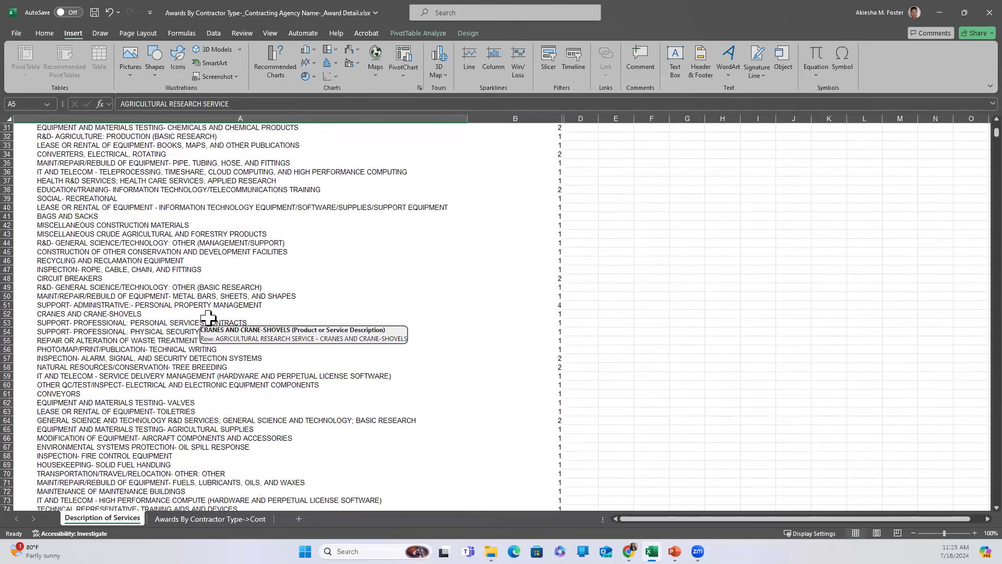
{"action": "left_click", "coordinate": [110, 287]}
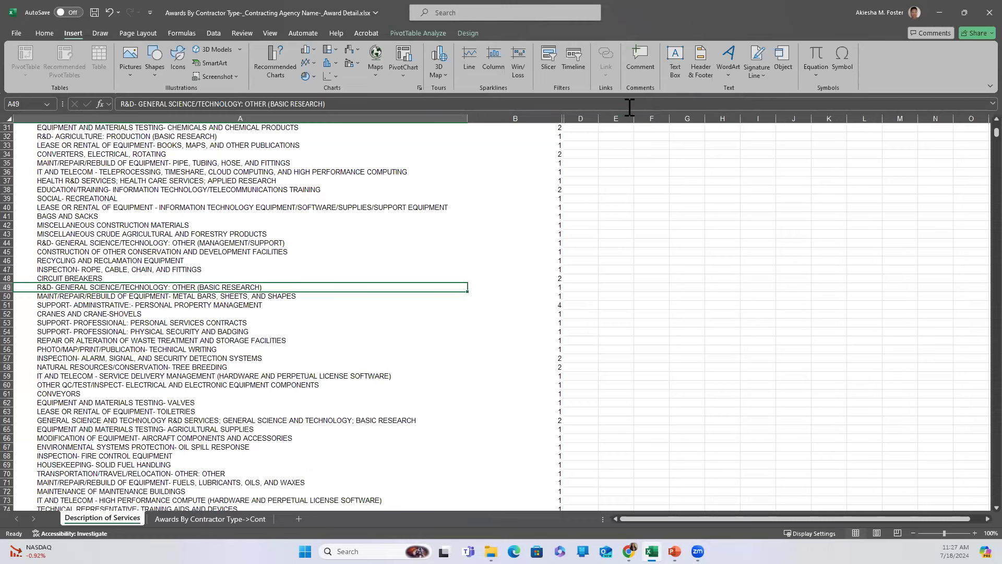
Step: Unhide column C between columns B and D of the pivot table sheet
{"action": "left_click", "coordinate": [605, 155]}
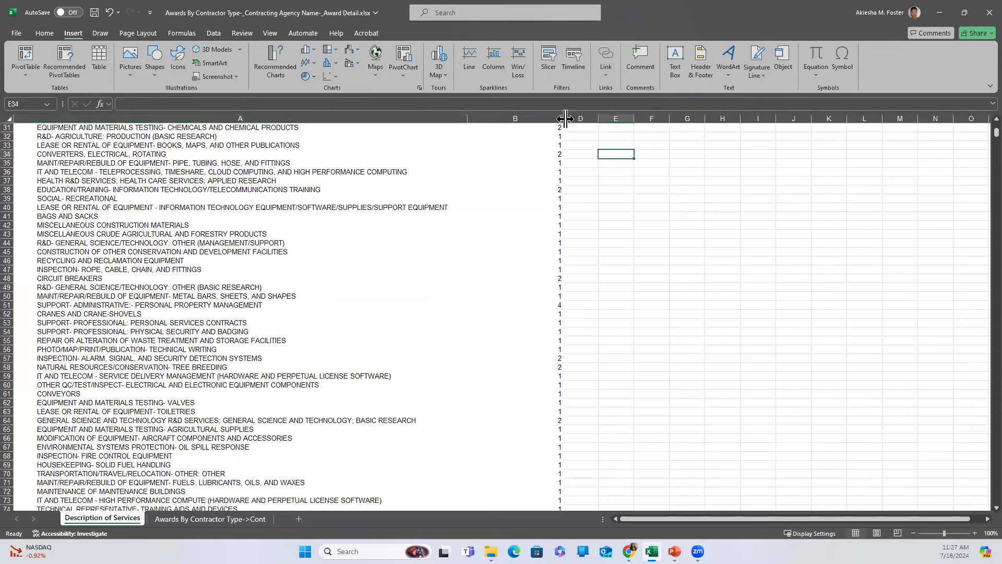
{"action": "mouse_move", "coordinate": [563, 120]}
{"action": "left_mouse_down"}
{"action": "mouse_move", "coordinate": [552, 120]}
{"action": "mouse_move", "coordinate": [569, 120]}
{"action": "left_mouse_up"}
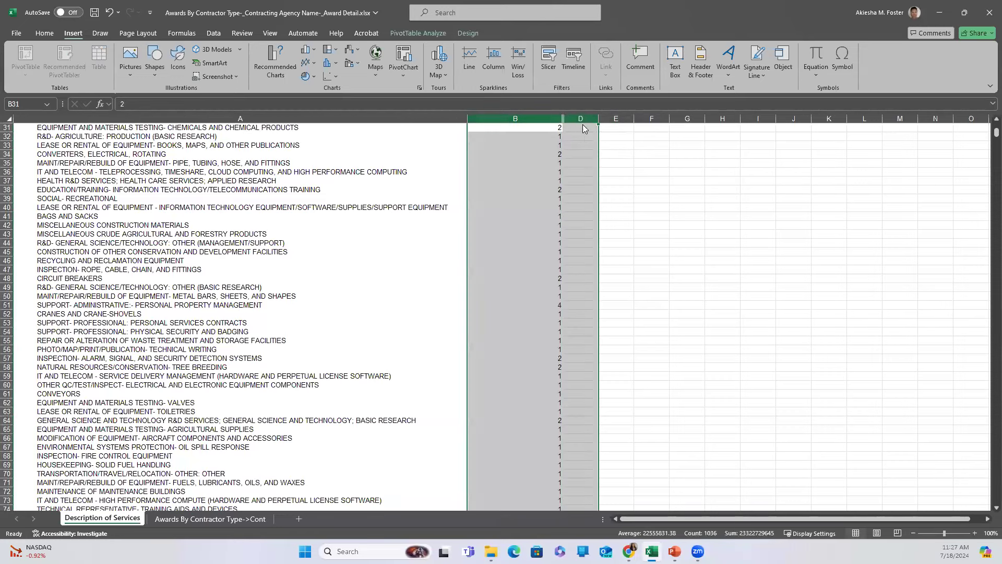
{"action": "right_click", "coordinate": [582, 122]}
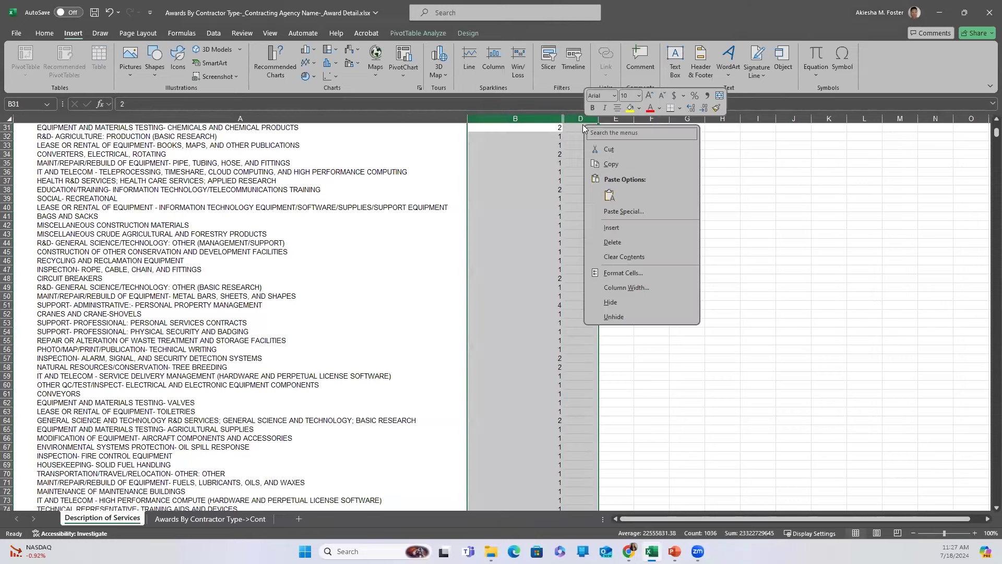
{"action": "left_click", "coordinate": [615, 316]}
{"action": "left_click", "coordinate": [731, 234]}
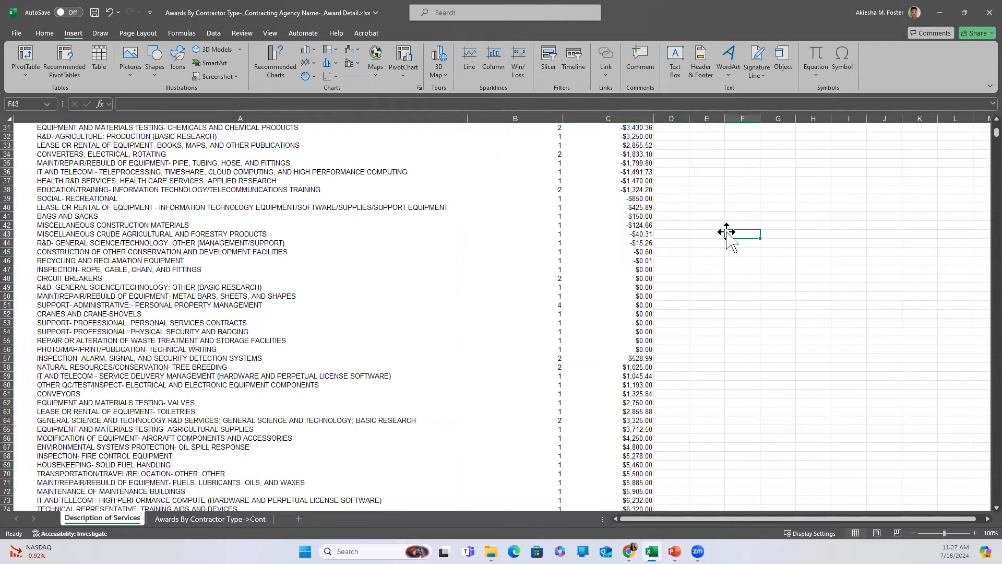
Step: Examine the Sum of Action Obligation amounts for the Agricultural Research Service product and service categories
{"action": "scroll", "coordinate": [729, 232], "scroll_direction": "up", "scroll_amount": 10}
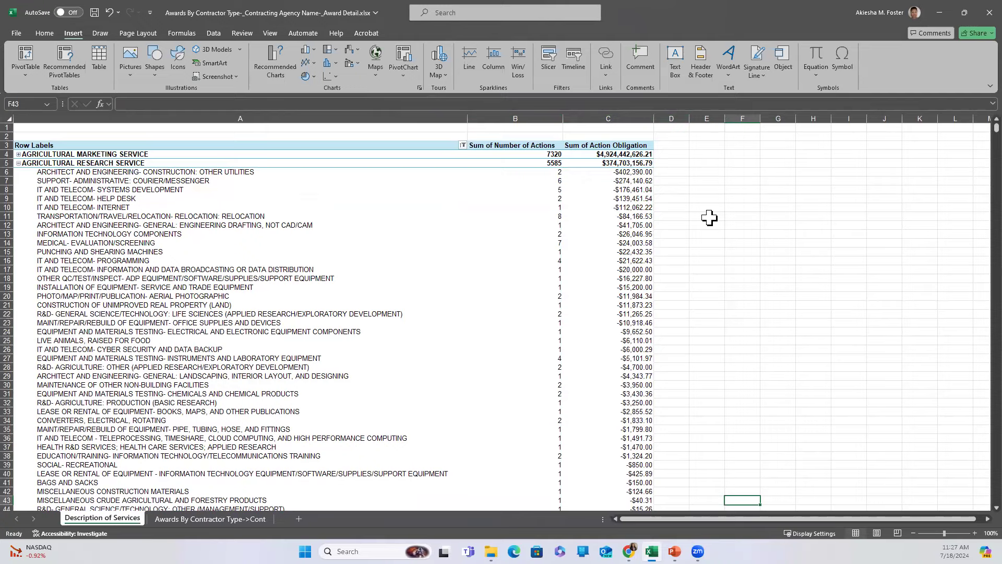
{"action": "scroll", "coordinate": [687, 297], "scroll_direction": "down", "scroll_amount": 2}
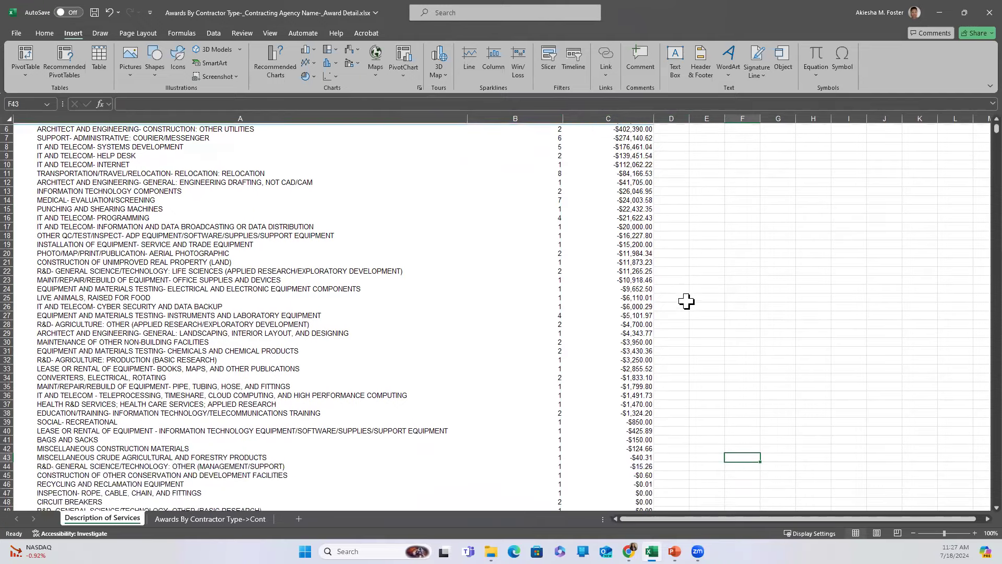
{"action": "scroll", "coordinate": [686, 301], "scroll_direction": "down", "scroll_amount": 3}
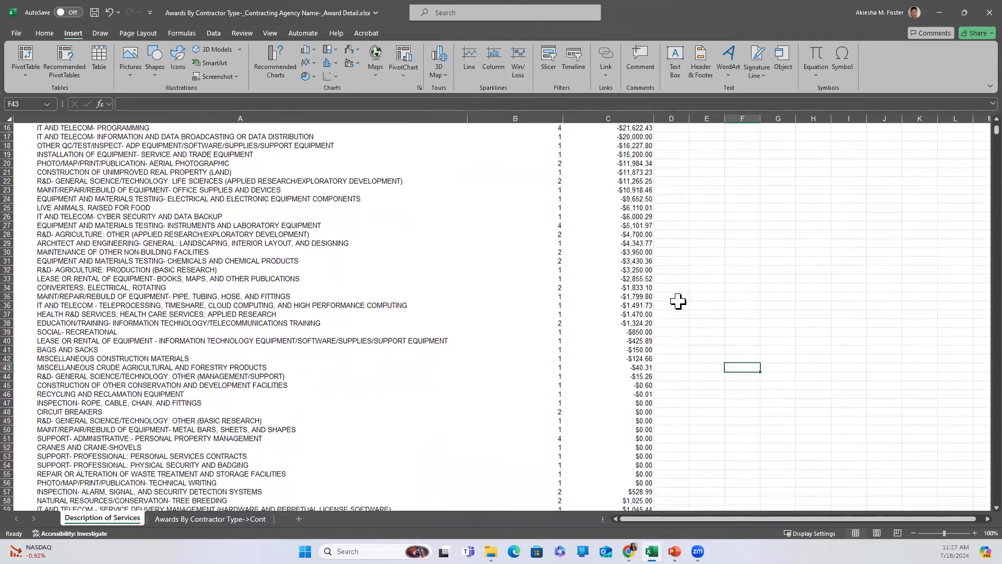
{"action": "scroll", "coordinate": [686, 301], "scroll_direction": "down", "scroll_amount": 4}
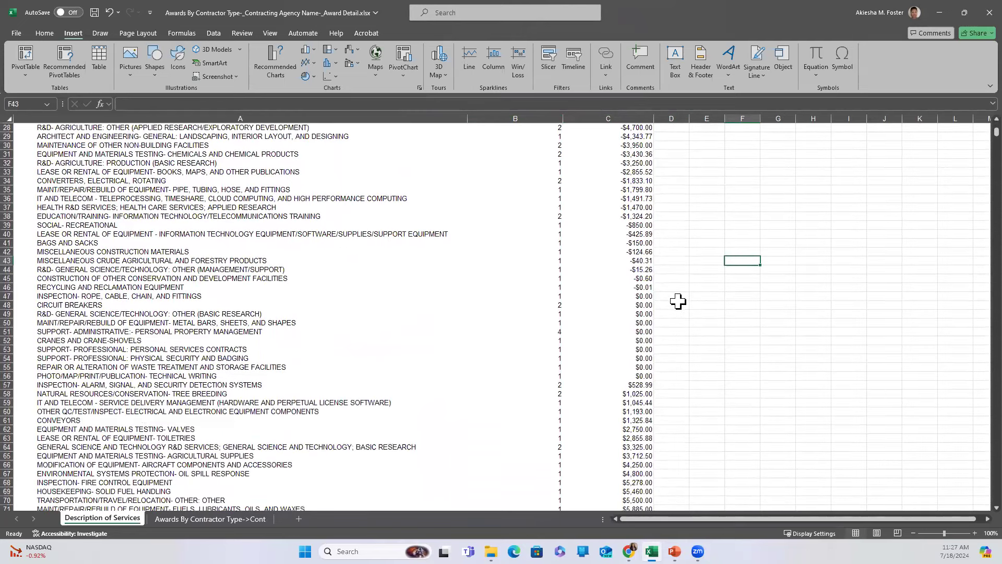
{"action": "scroll", "coordinate": [678, 301], "scroll_direction": "down", "scroll_amount": 3}
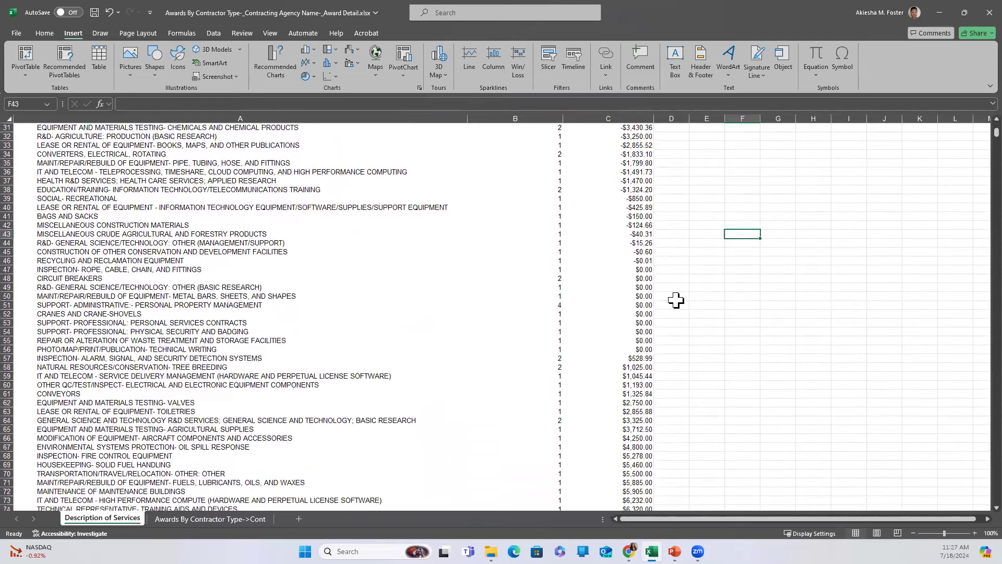
{"action": "scroll", "coordinate": [677, 301], "scroll_direction": "down", "scroll_amount": 1}
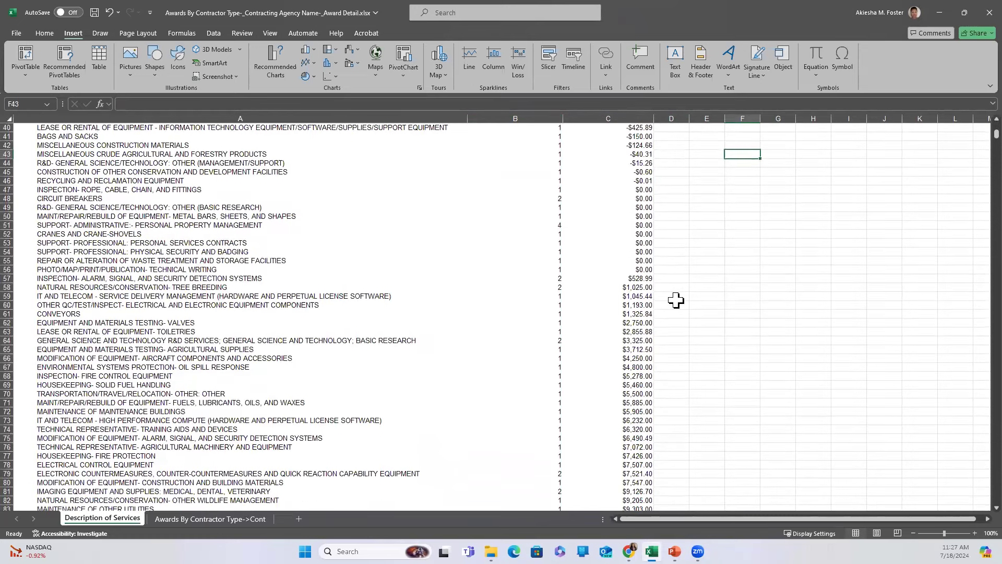
{"action": "scroll", "coordinate": [676, 301], "scroll_direction": "down", "scroll_amount": 1}
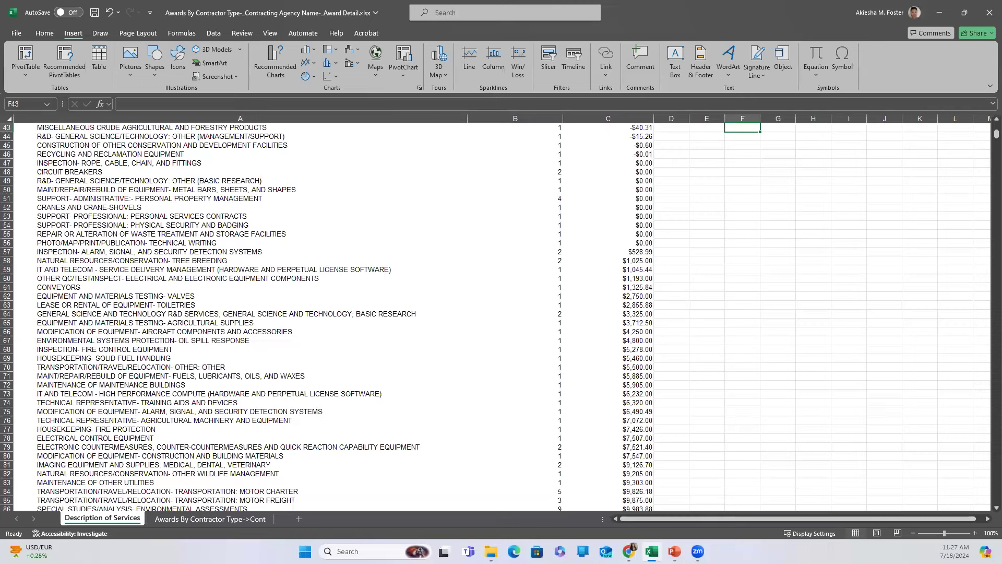
Step: Switch to the SAM.gov Awards by Contractor Type report in the browser, view its export options, and return to the report
{"action": "left_click", "coordinate": [944, 13]}
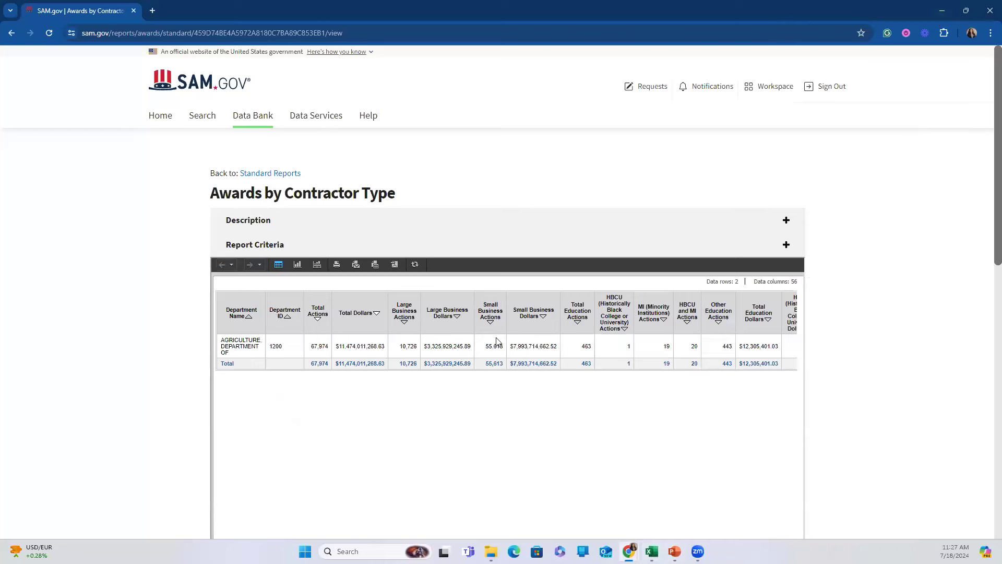
{"action": "left_click", "coordinate": [374, 265]}
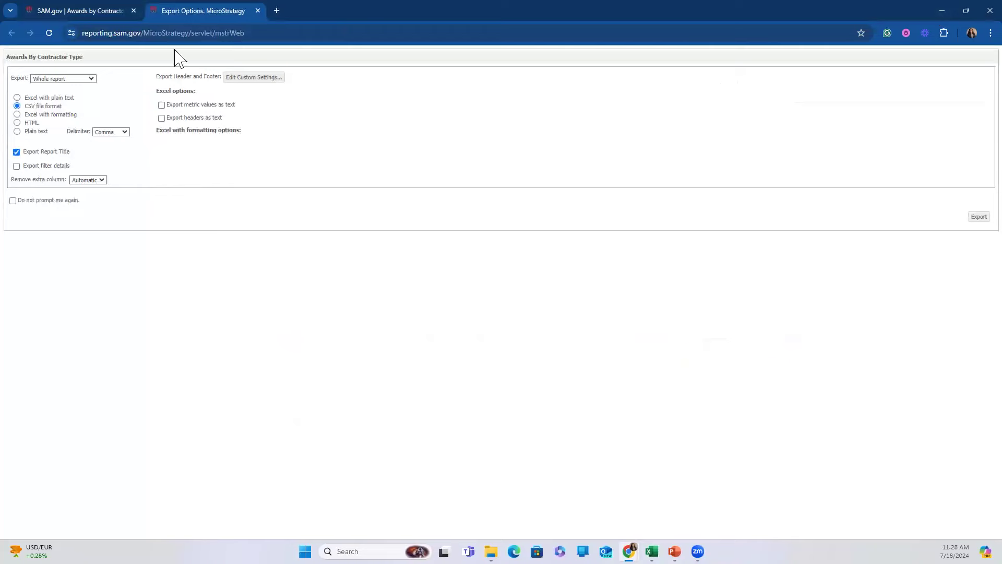
{"action": "left_click", "coordinate": [76, 11]}
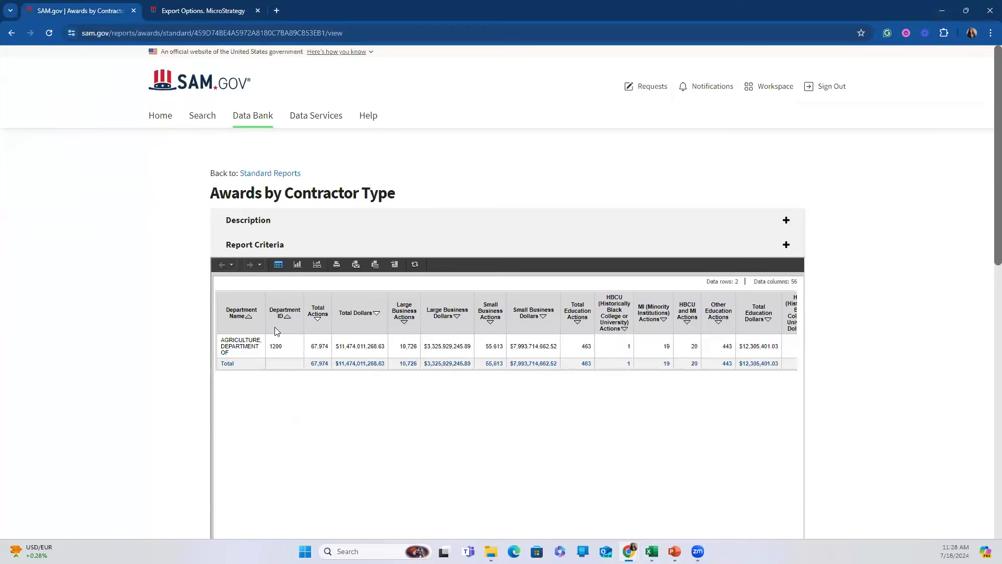
Step: Drill the report's Department Name column down to Contracting Agency Name
{"action": "right_click", "coordinate": [249, 317]}
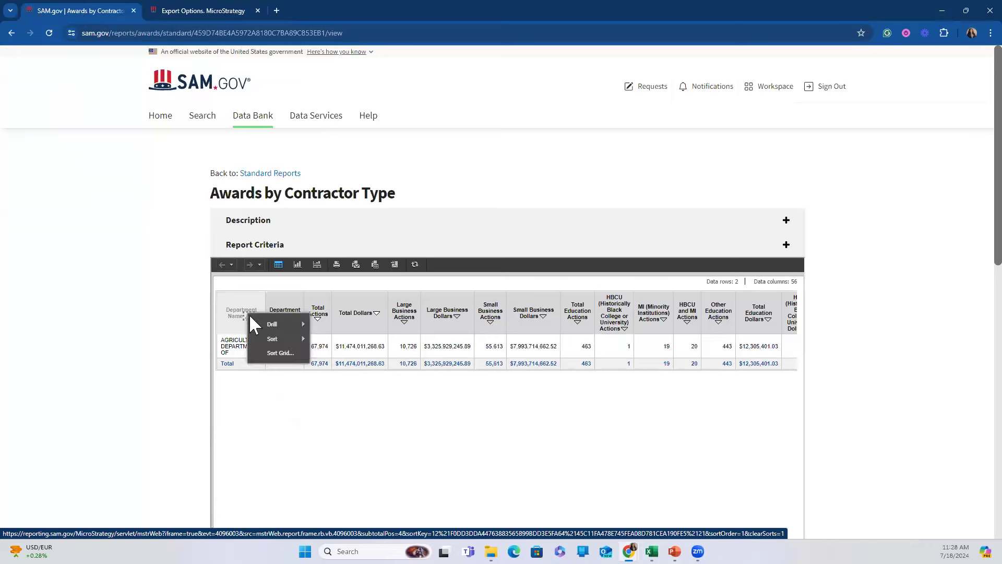
{"action": "mouse_move", "coordinate": [300, 326]}
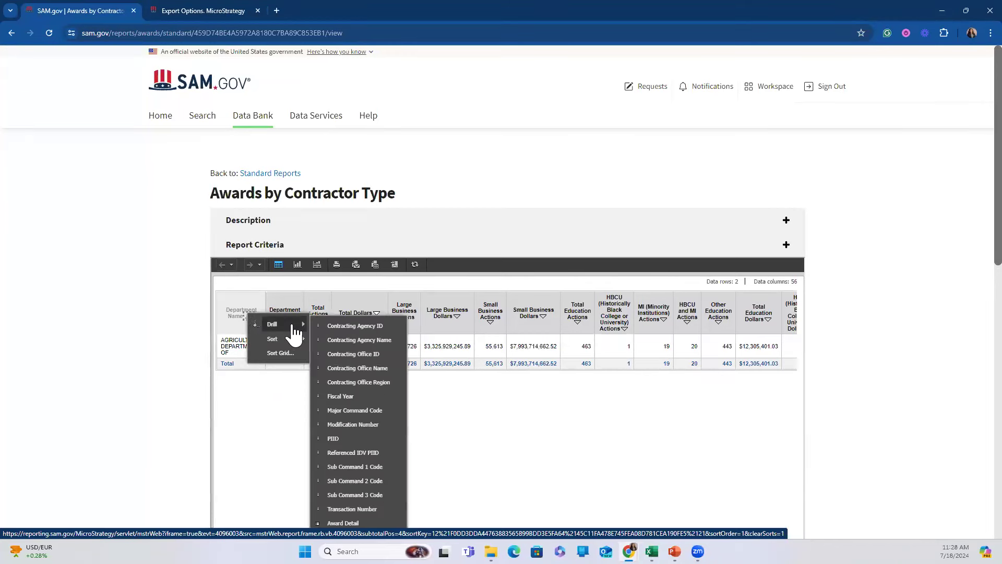
{"action": "left_click", "coordinate": [375, 340]}
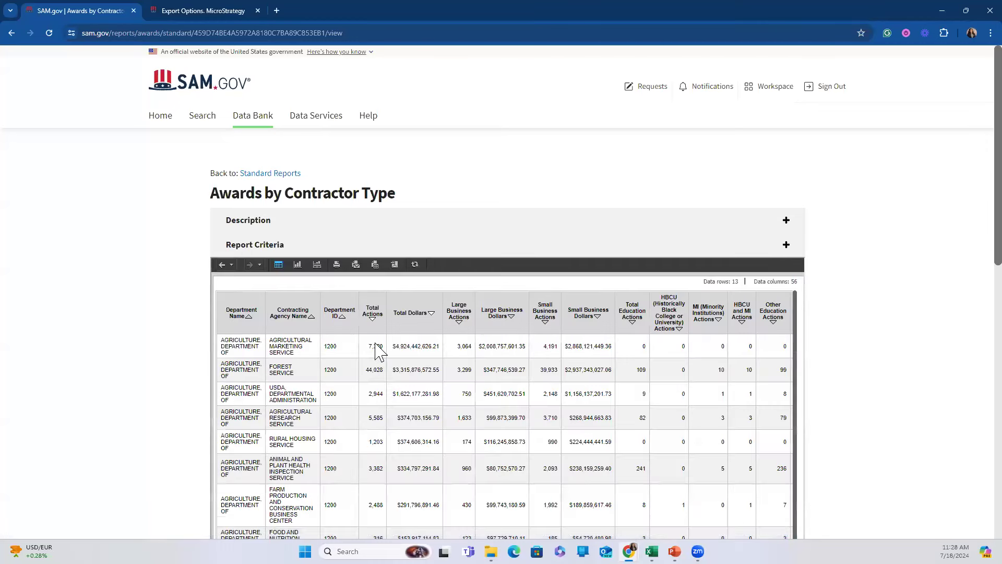
Step: Examine each contracting agency's actions and dollars across all contractor type columns, through U.S. Business Performing Overseas Dollars
{"action": "scroll", "coordinate": [448, 394], "scroll_direction": "down", "scroll_amount": 1}
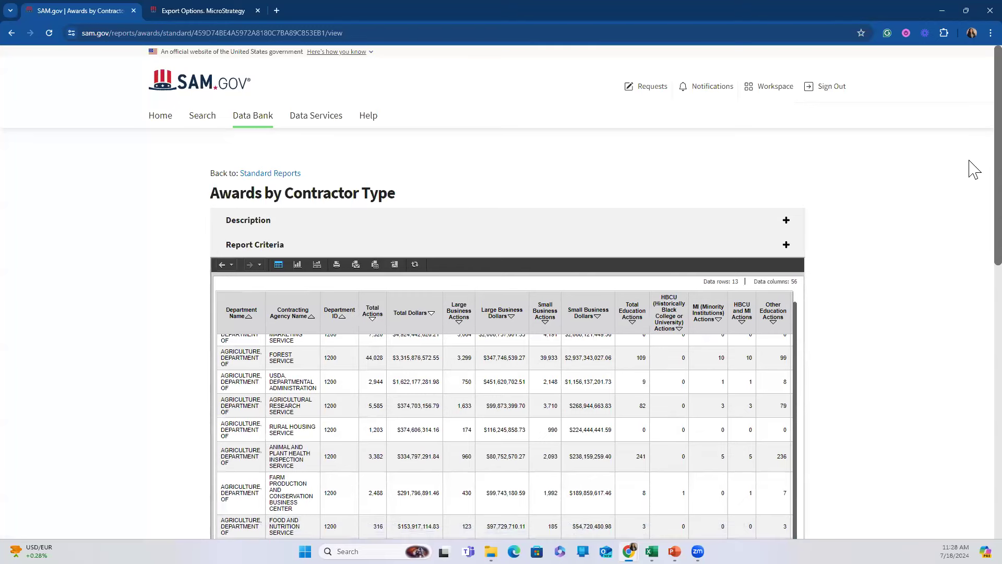
{"action": "scroll", "coordinate": [974, 185], "scroll_direction": "down", "scroll_amount": 1}
{"action": "scroll", "coordinate": [974, 186], "scroll_direction": "down", "scroll_amount": 4}
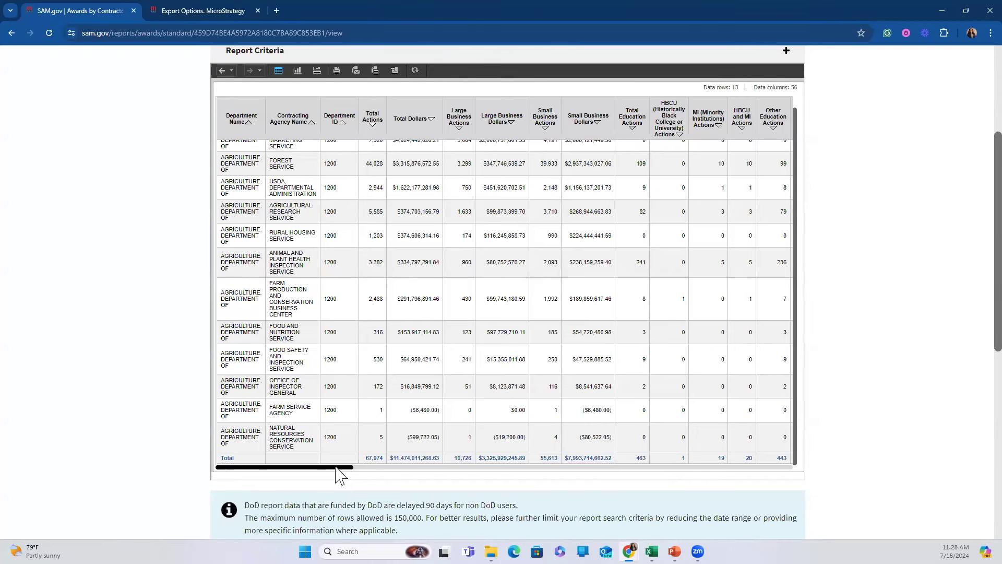
{"action": "left_click_drag", "start_coordinate": [337, 467], "coordinate": [404, 467]}
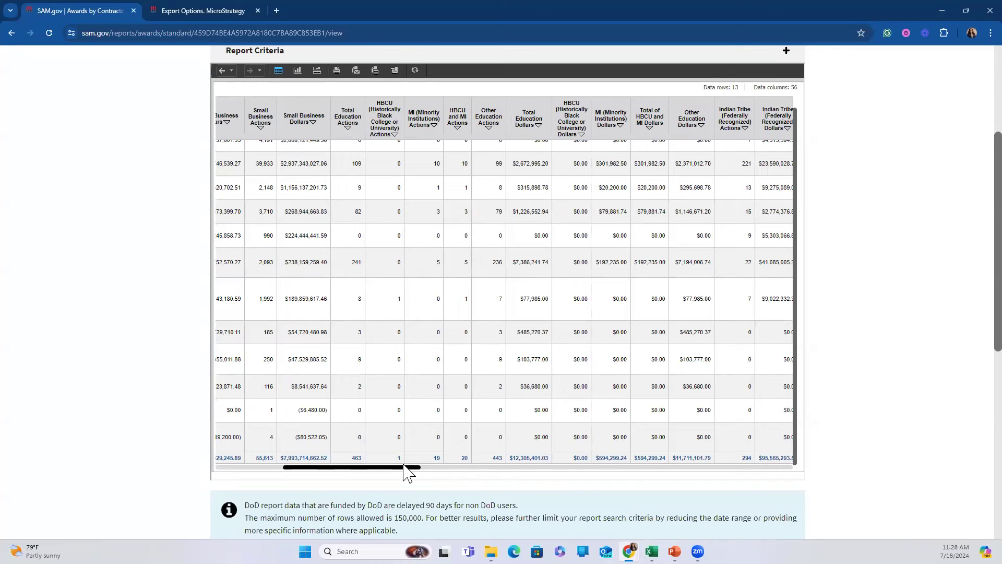
{"action": "left_click_drag", "start_coordinate": [405, 467], "coordinate": [439, 466]}
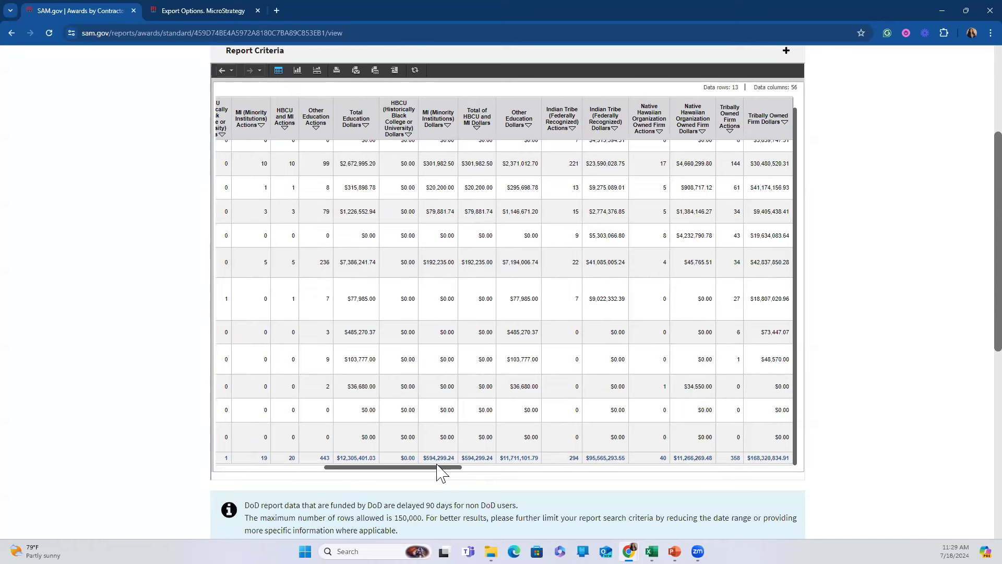
{"action": "left_click_drag", "start_coordinate": [438, 466], "coordinate": [521, 468]}
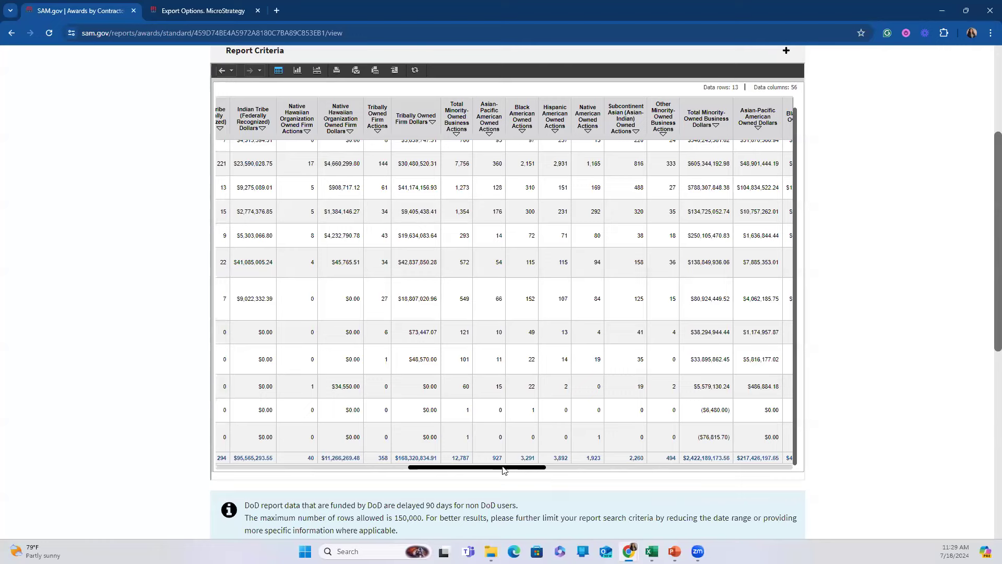
{"action": "left_click_drag", "start_coordinate": [503, 469], "coordinate": [554, 474]}
{"action": "left_click_drag", "start_coordinate": [557, 475], "coordinate": [685, 479]}
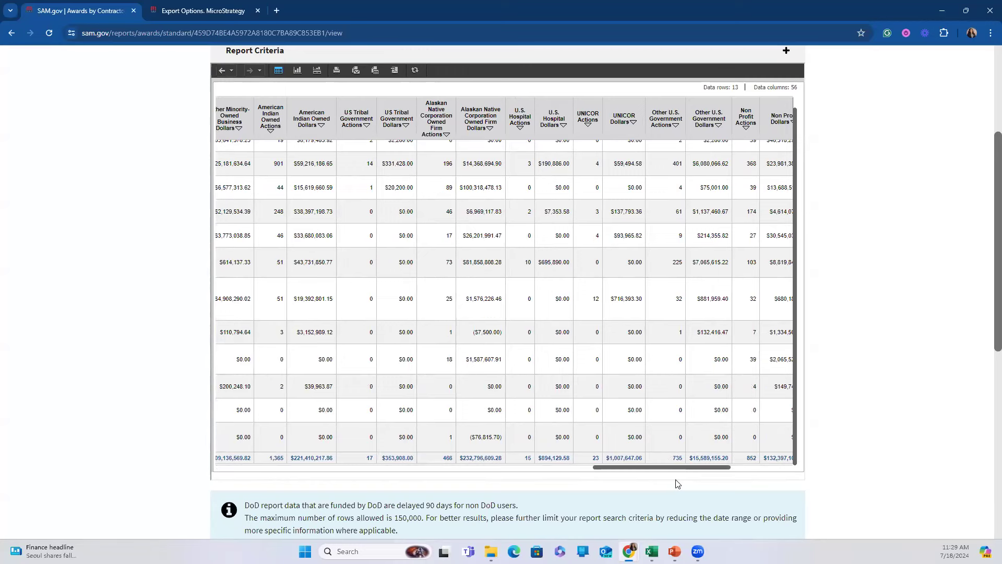
{"action": "left_click_drag", "start_coordinate": [671, 469], "coordinate": [750, 471]}
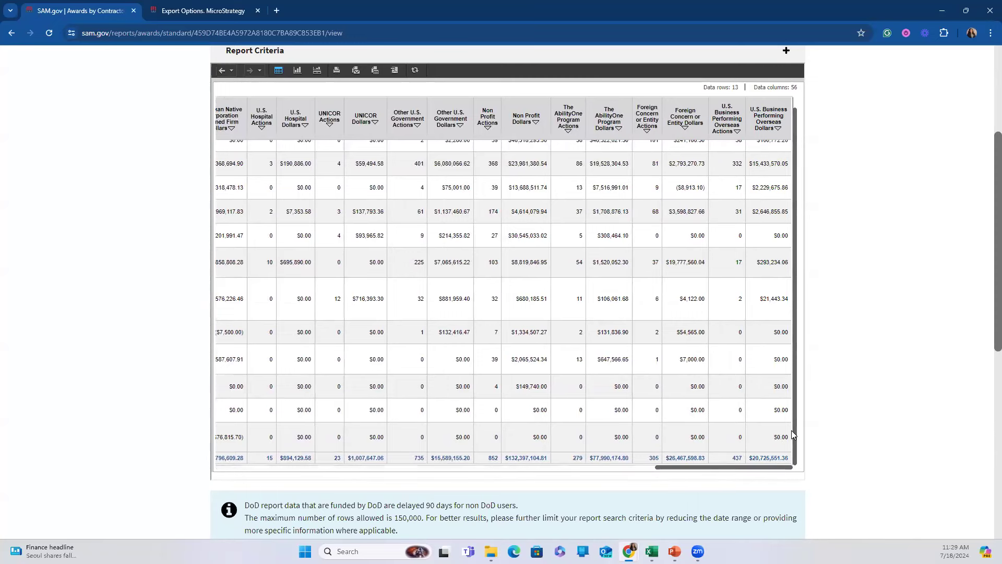
Step: Return to the Standard Reports list and review the contract data reports on its first page
{"action": "scroll", "coordinate": [870, 340], "scroll_direction": "up", "scroll_amount": 4}
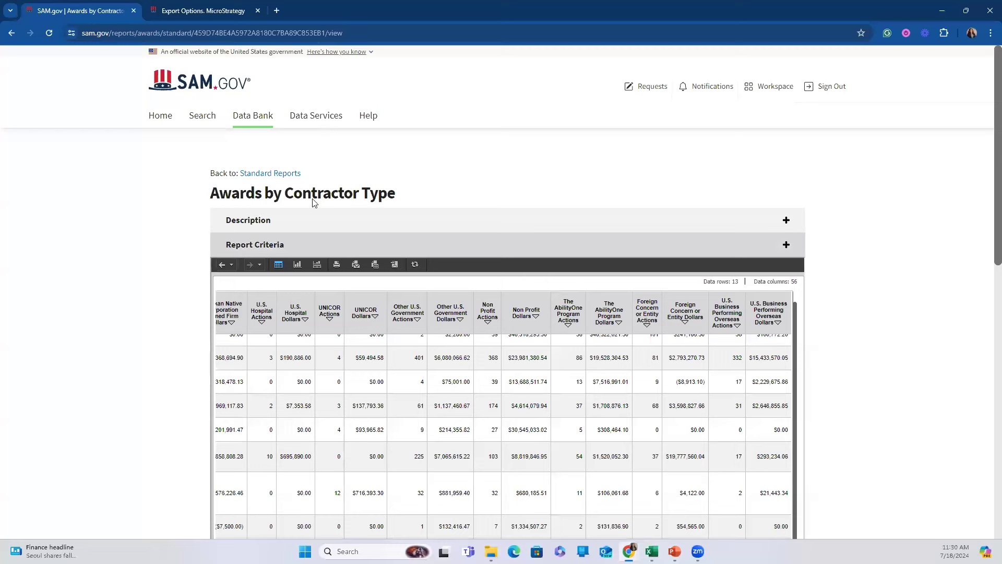
{"action": "left_click", "coordinate": [275, 178]}
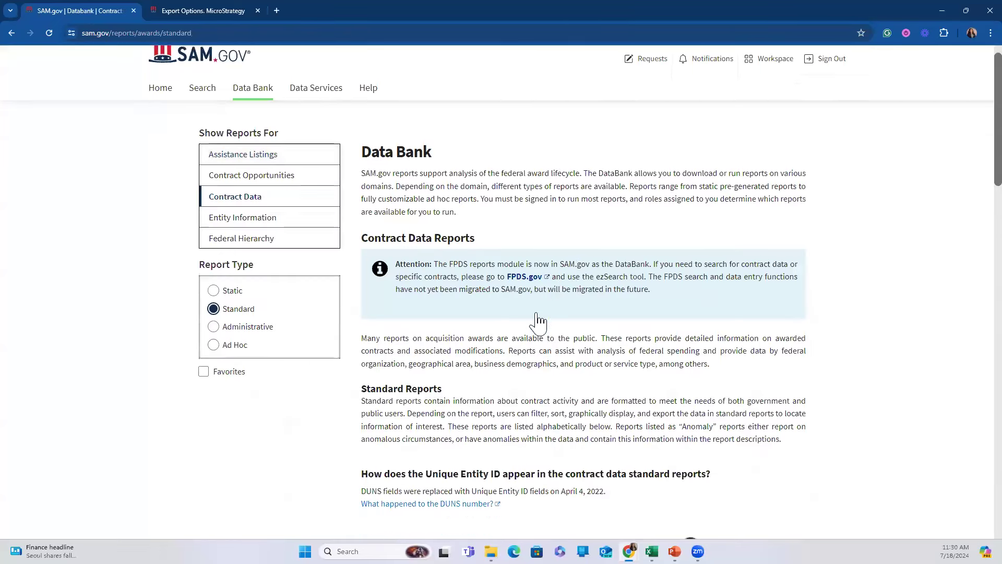
{"action": "scroll", "coordinate": [538, 316], "scroll_direction": "down", "scroll_amount": 8}
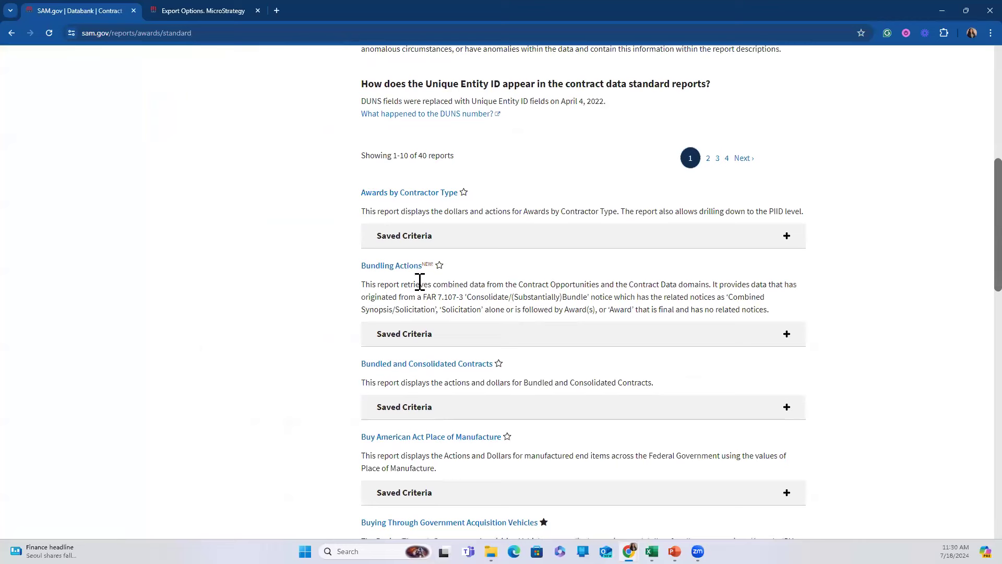
{"action": "scroll", "coordinate": [421, 282], "scroll_direction": "down", "scroll_amount": 2}
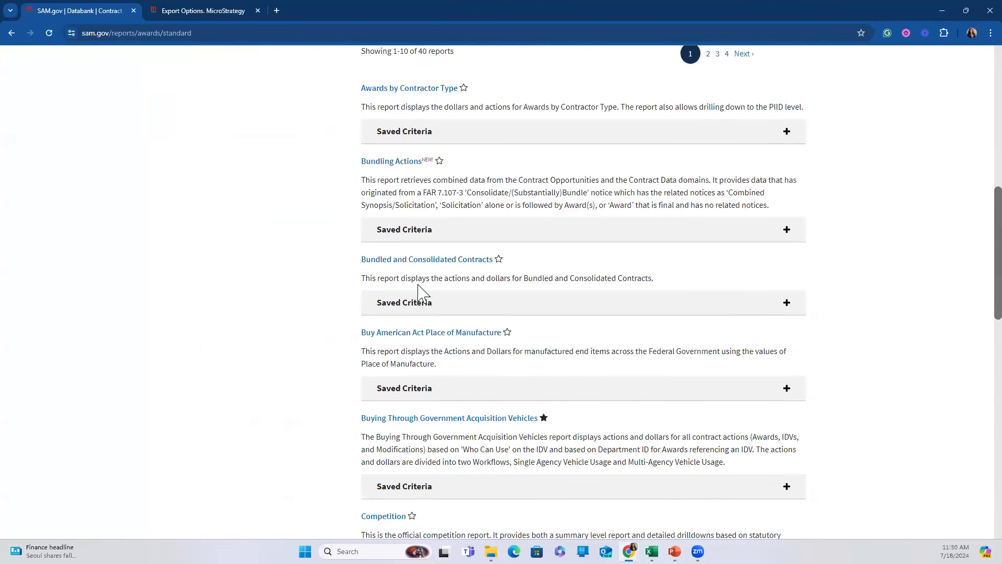
{"action": "scroll", "coordinate": [420, 293], "scroll_direction": "down", "scroll_amount": 2}
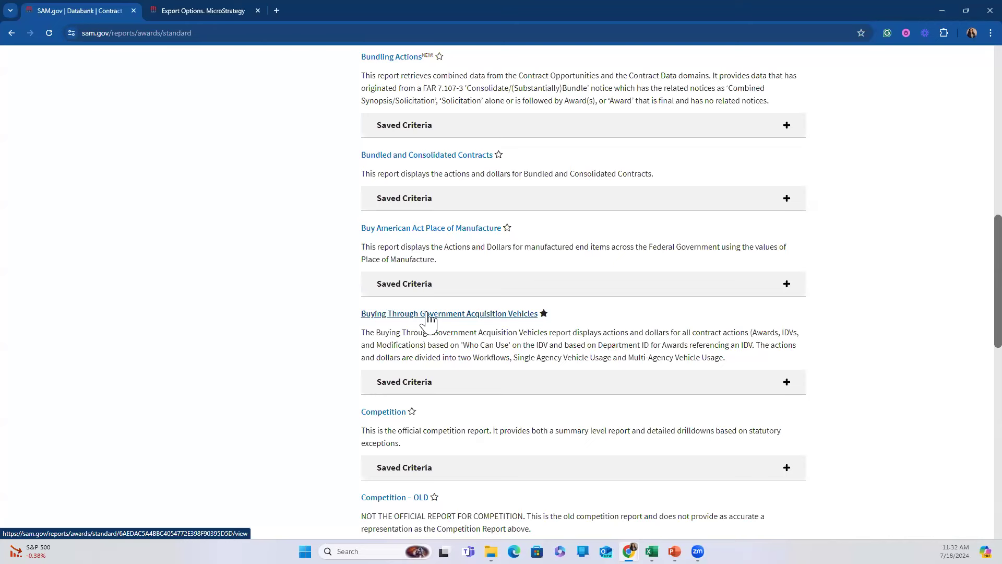
{"action": "scroll", "coordinate": [870, 337], "scroll_direction": "down", "scroll_amount": 3}
{"action": "scroll", "coordinate": [870, 339], "scroll_direction": "down", "scroll_amount": 4}
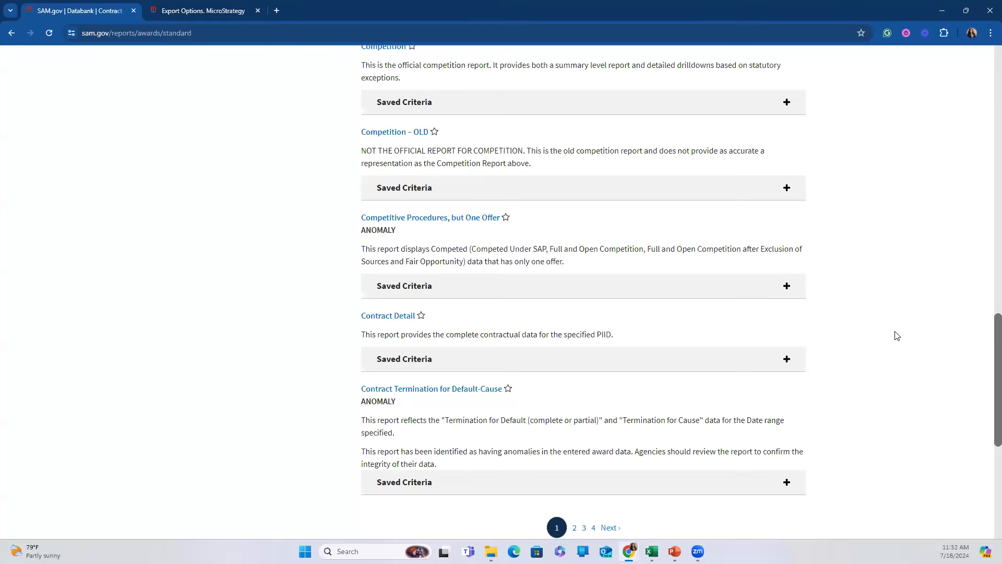
Step: Go to page 2 of the Standard Reports list and review the report descriptions from Contractor Search onward
{"action": "left_click", "coordinate": [574, 528]}
{"action": "scroll", "coordinate": [782, 395], "scroll_direction": "up", "scroll_amount": 4}
{"action": "scroll", "coordinate": [781, 395], "scroll_direction": "up", "scroll_amount": 6}
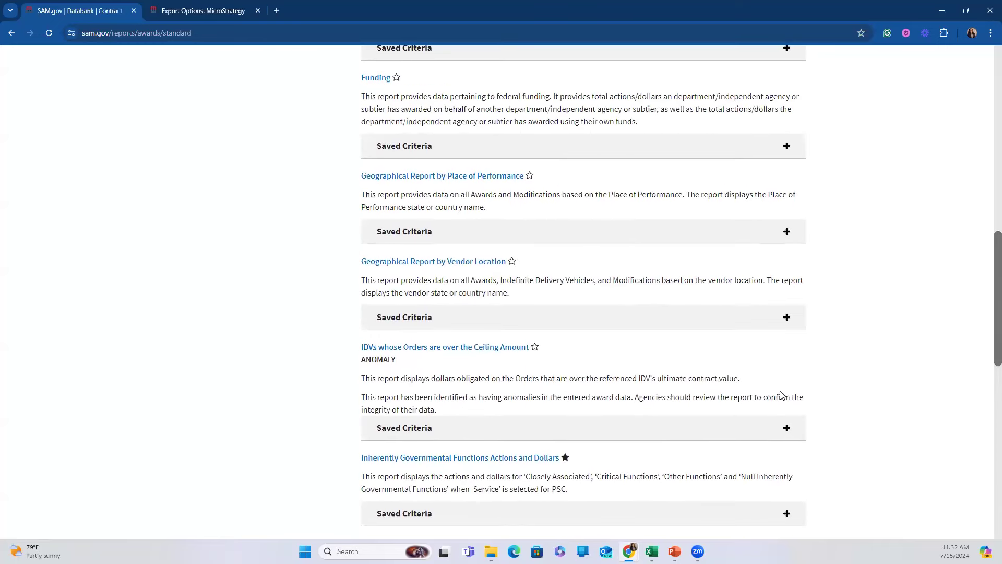
{"action": "scroll", "coordinate": [855, 318], "scroll_direction": "up", "scroll_amount": 2}
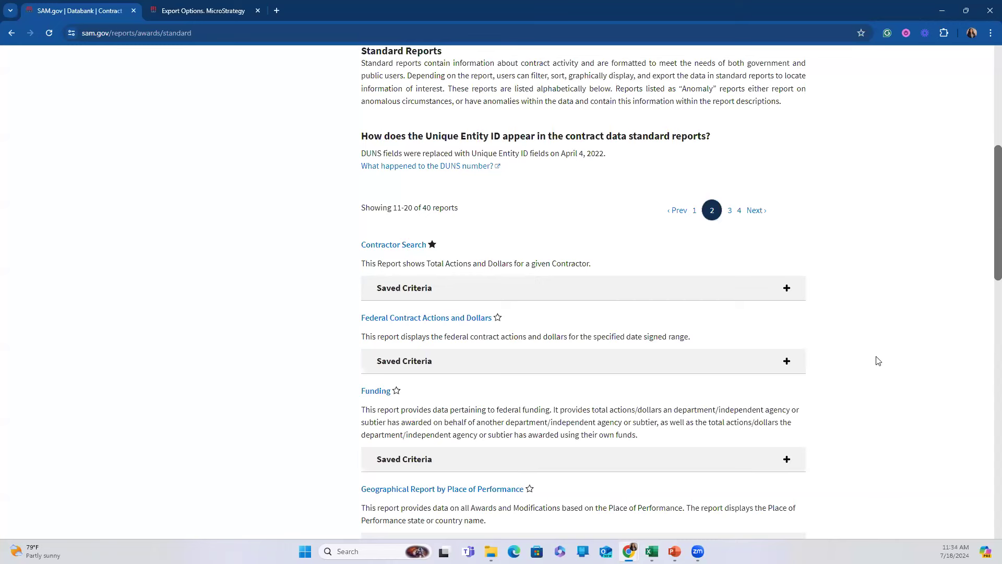
{"action": "scroll", "coordinate": [878, 361], "scroll_direction": "down", "scroll_amount": 4}
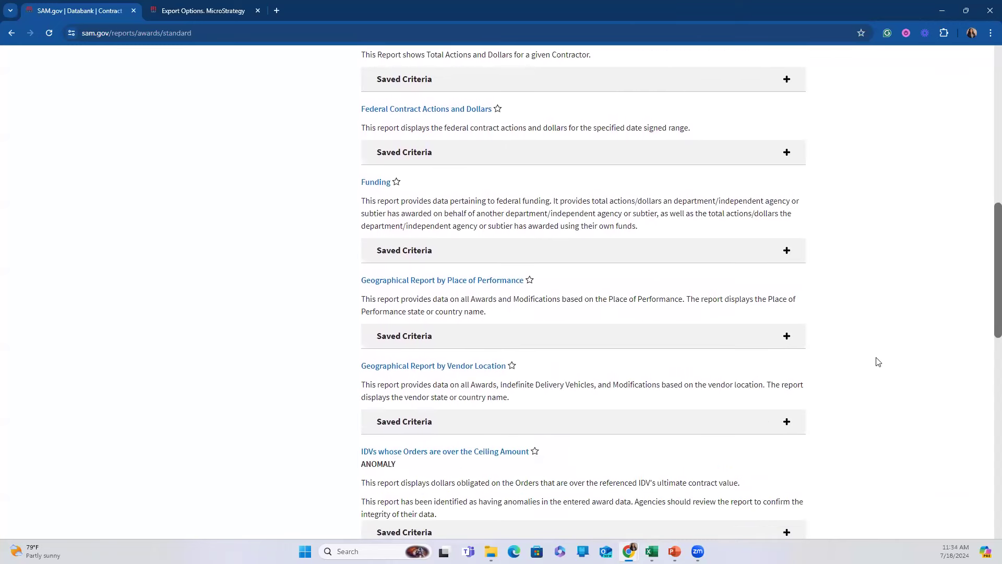
{"action": "scroll", "coordinate": [879, 357], "scroll_direction": "down", "scroll_amount": 3}
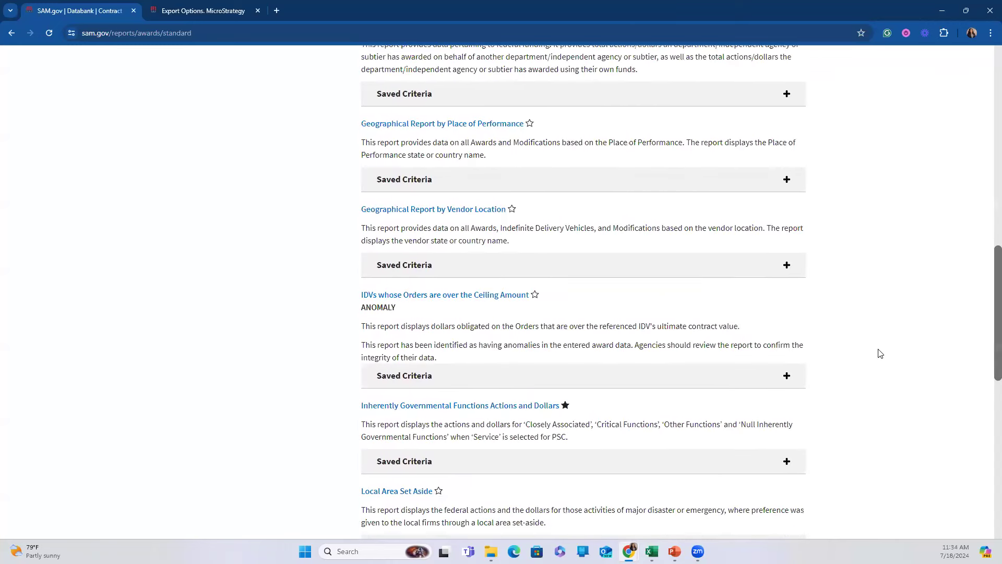
{"action": "scroll", "coordinate": [879, 354], "scroll_direction": "down", "scroll_amount": 3}
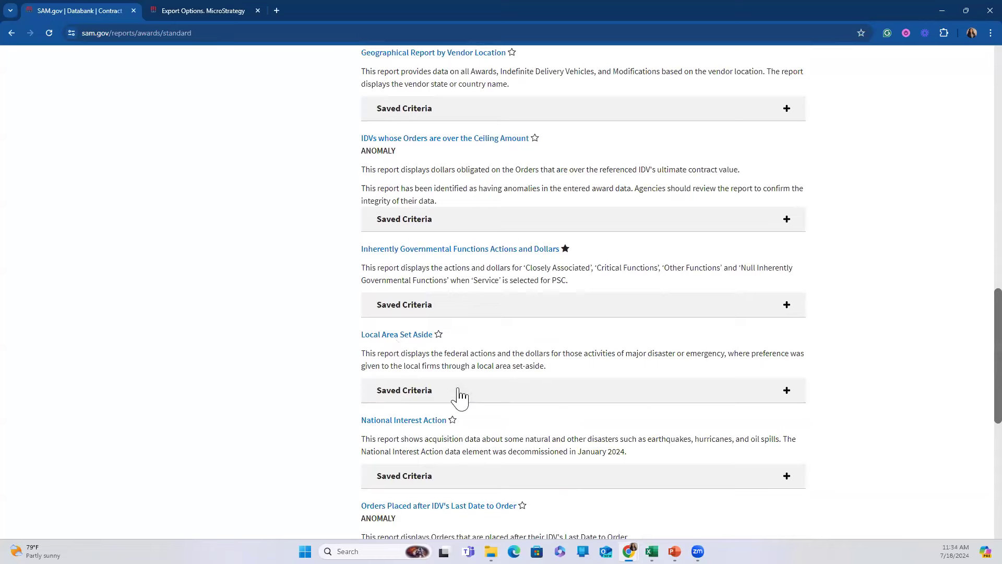
{"action": "scroll", "coordinate": [459, 398], "scroll_direction": "down", "scroll_amount": 4}
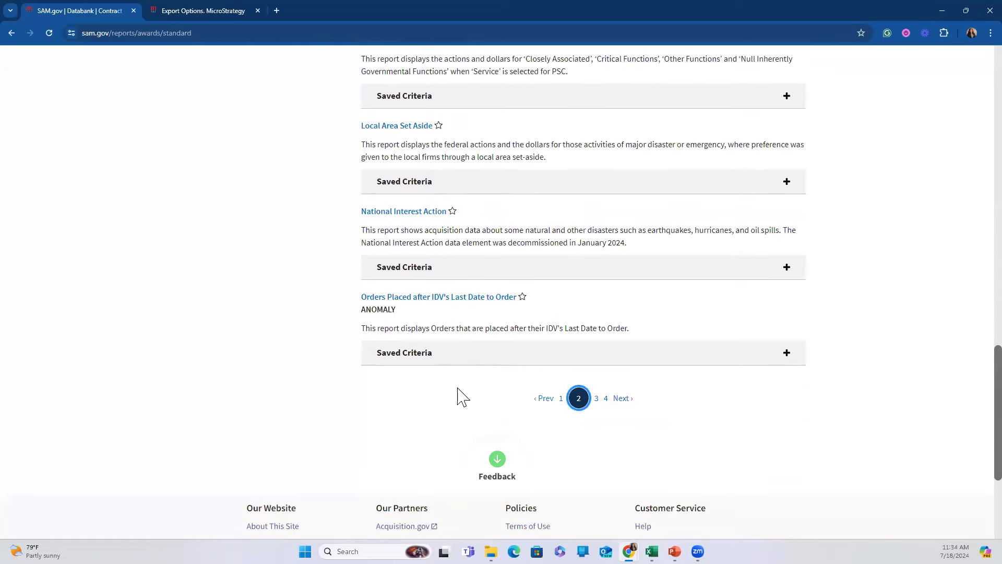
{"action": "scroll", "coordinate": [459, 397], "scroll_direction": "up", "scroll_amount": 15}
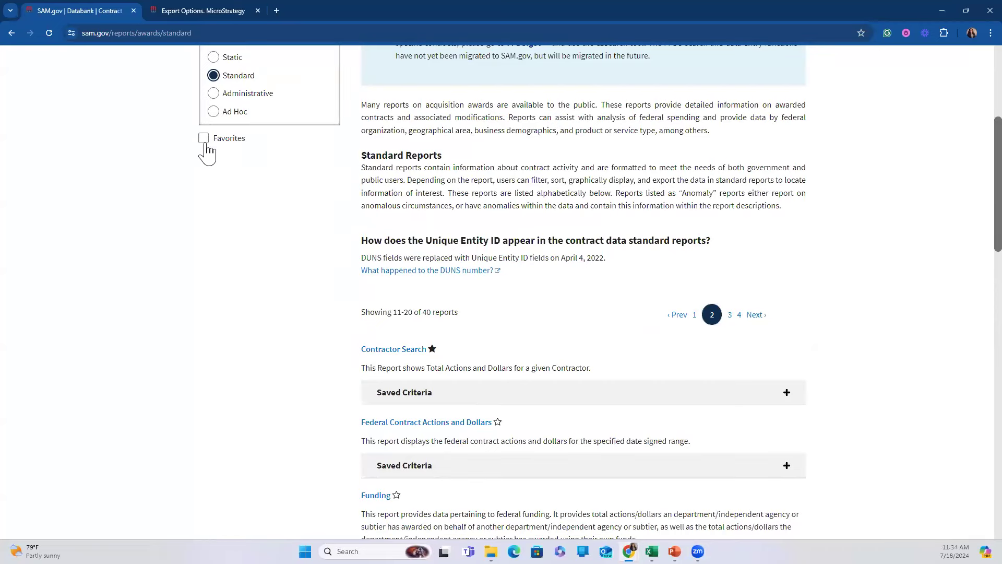
{"action": "scroll", "coordinate": [212, 215], "scroll_direction": "up", "scroll_amount": 5}
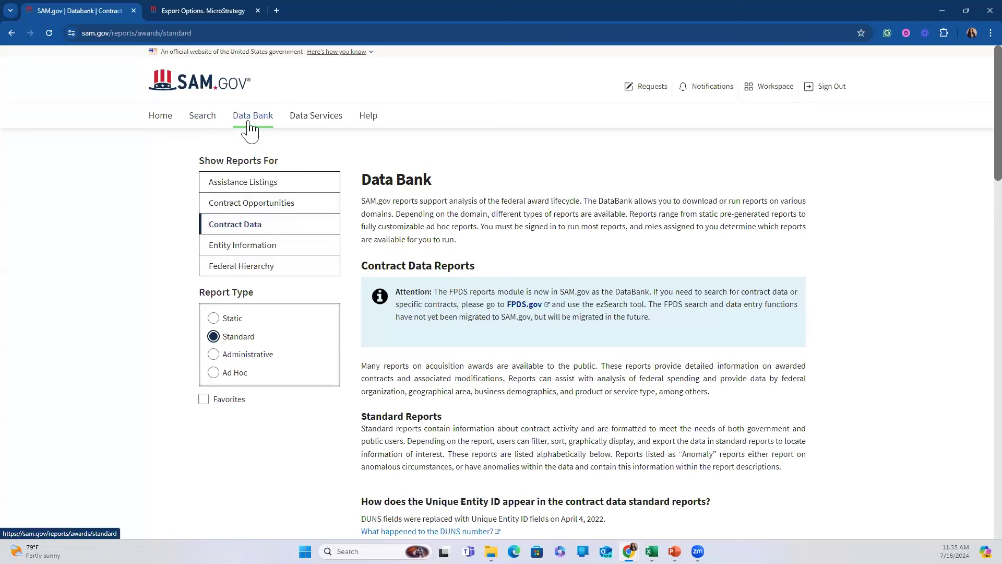
Step: View the SSN-RFI Daily criteria in the saved searches and return to the SAM.gov home page
{"action": "left_click", "coordinate": [202, 116]}
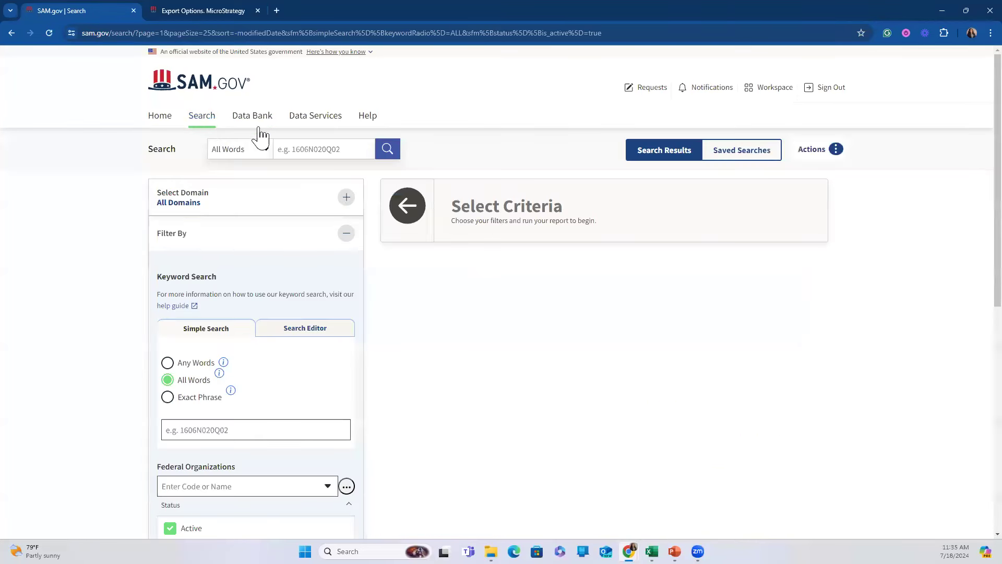
{"action": "left_click", "coordinate": [741, 150]}
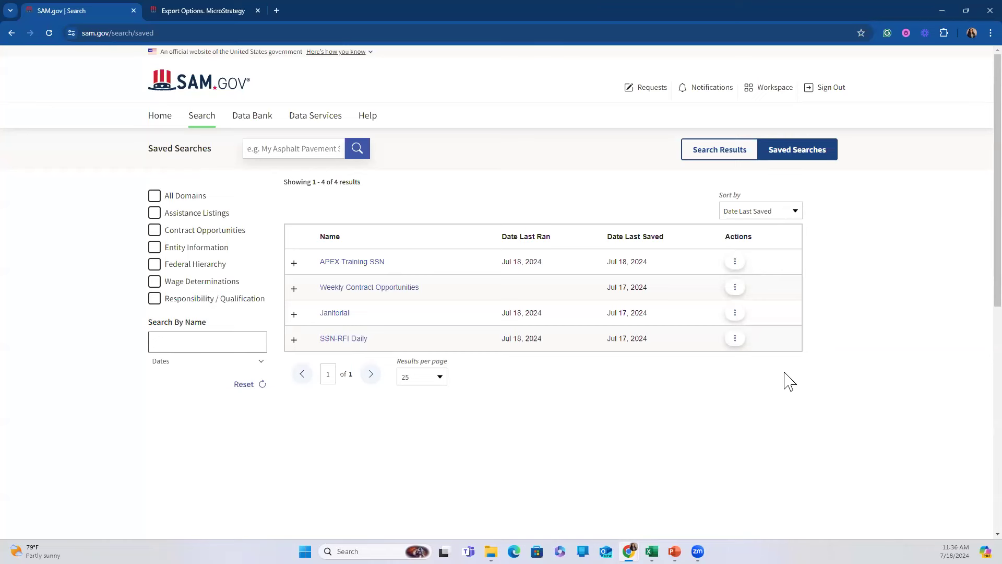
{"action": "left_click", "coordinate": [295, 340]}
{"action": "scroll", "coordinate": [374, 387], "scroll_direction": "down", "scroll_amount": 2}
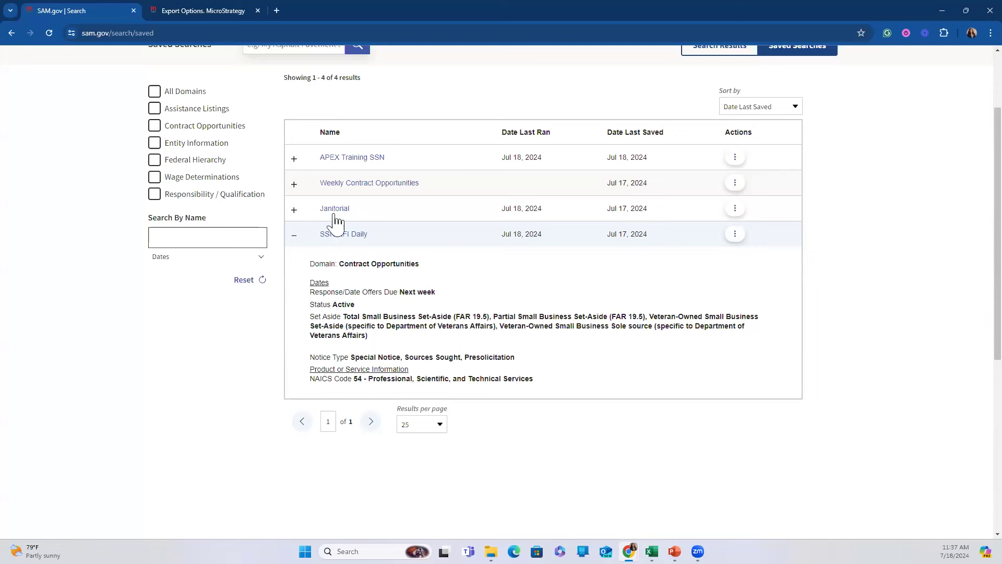
{"action": "left_click", "coordinate": [294, 236]}
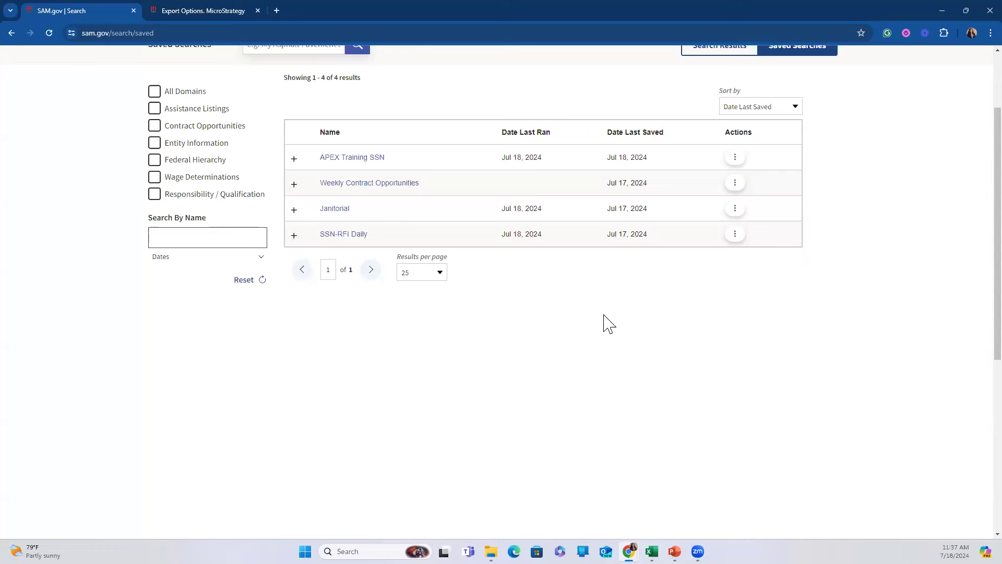
{"action": "scroll", "coordinate": [604, 320], "scroll_direction": "up", "scroll_amount": 2}
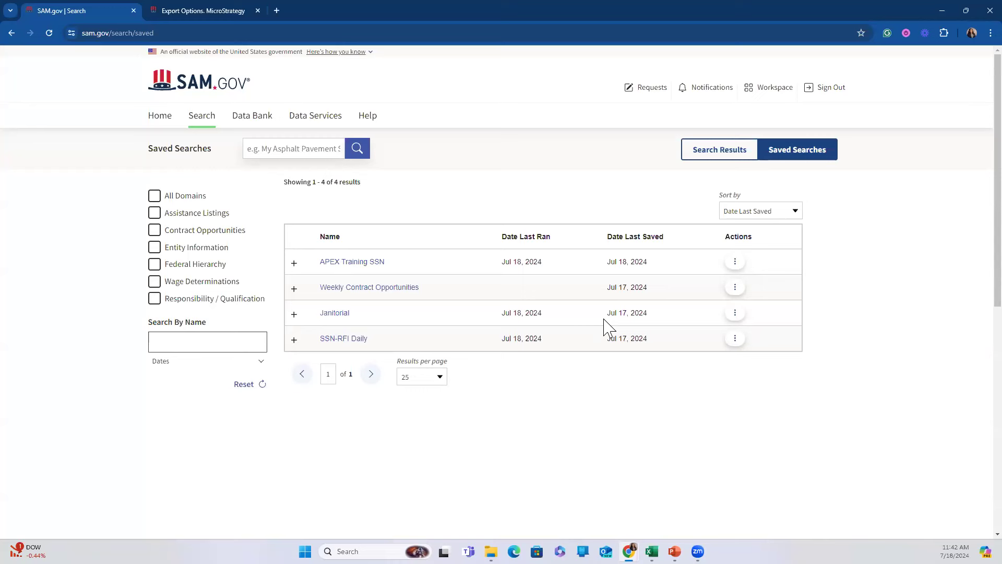
{"action": "left_click", "coordinate": [151, 121]}
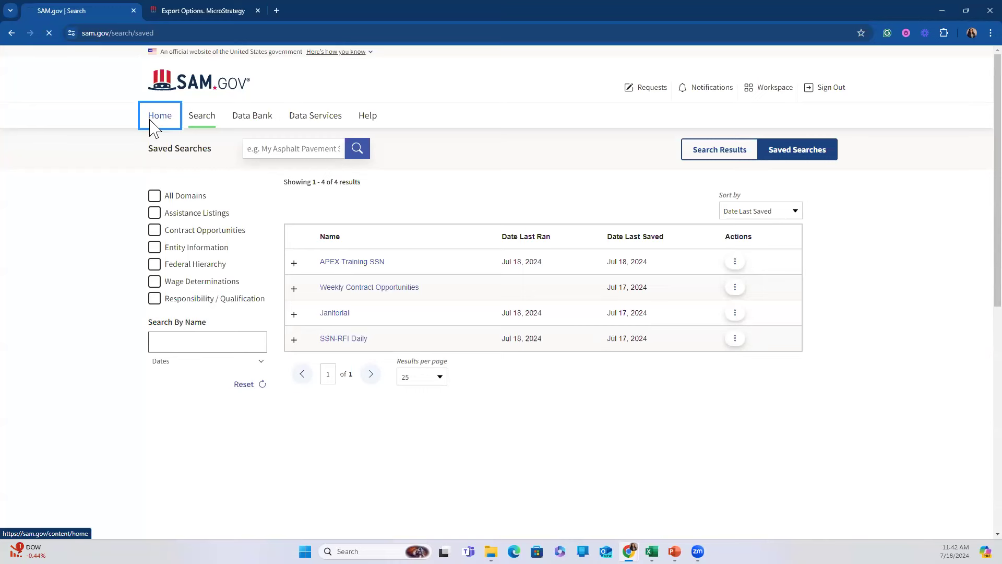
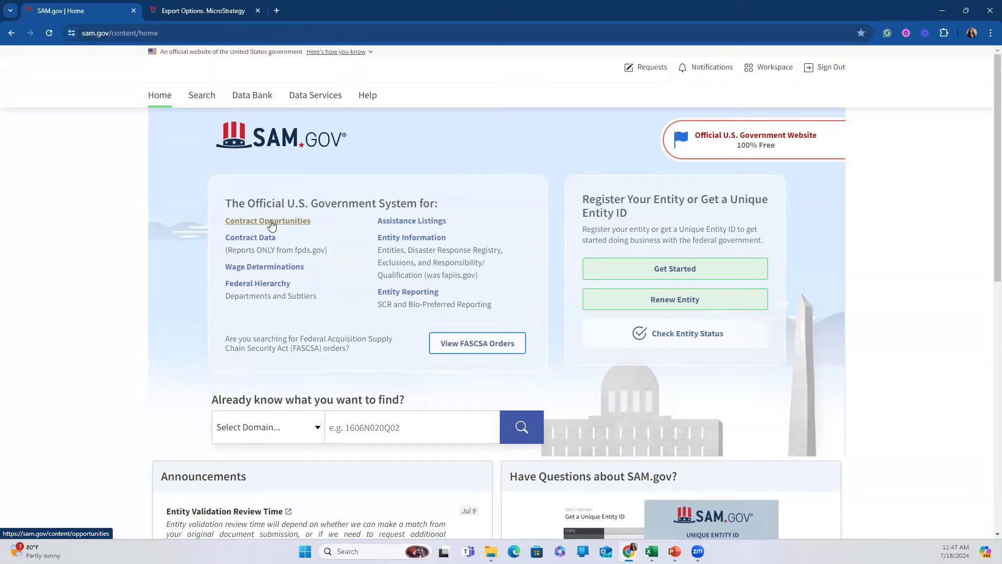
Step: Switch to the Excel workbook, compare the Description of Services pivot table with the Awards By Contractor Type->Cont data sheet, and minimize the workbook
{"action": "left_click", "coordinate": [652, 551]}
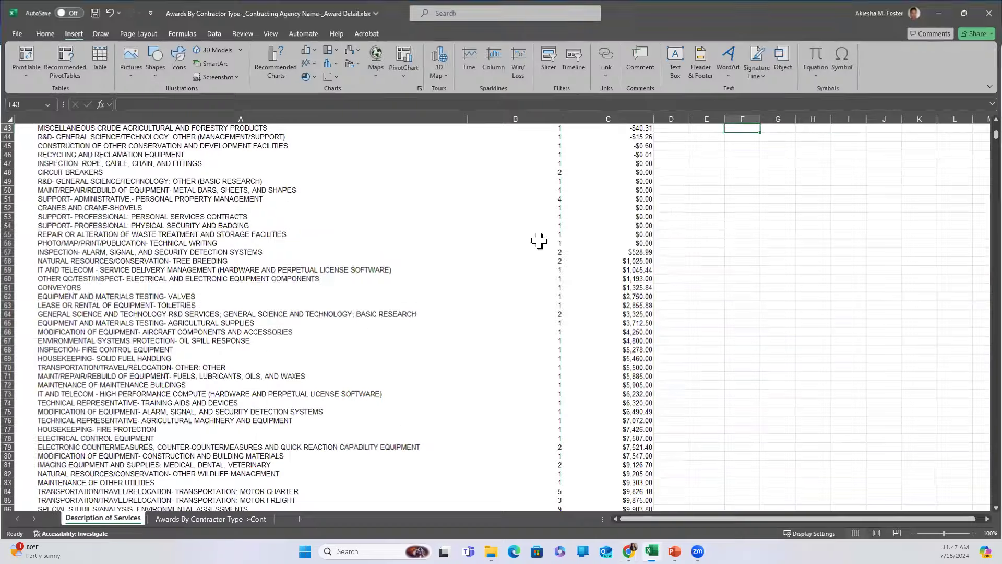
{"action": "scroll", "coordinate": [292, 297], "scroll_direction": "up", "scroll_amount": 14}
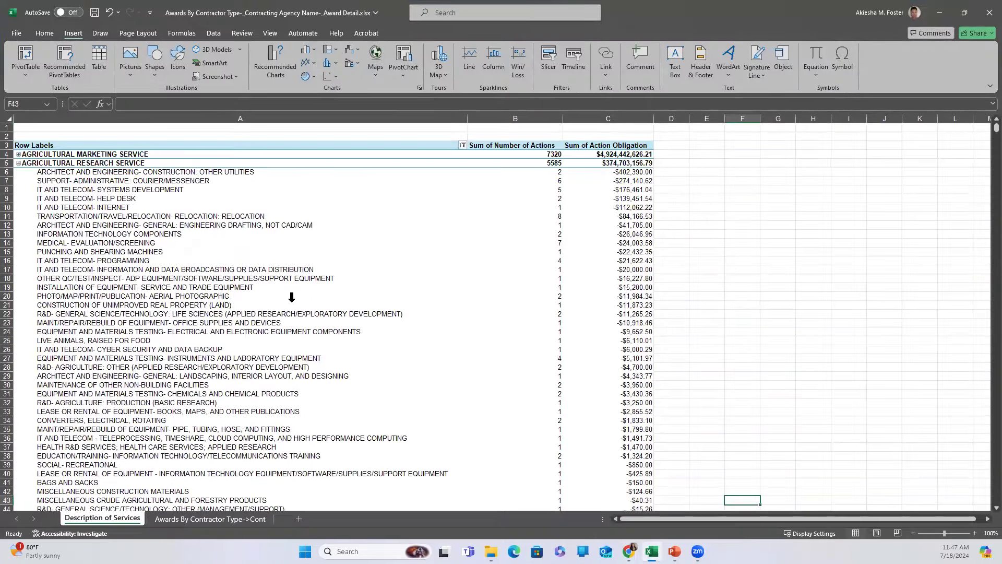
{"action": "mouse_move", "coordinate": [561, 261]}
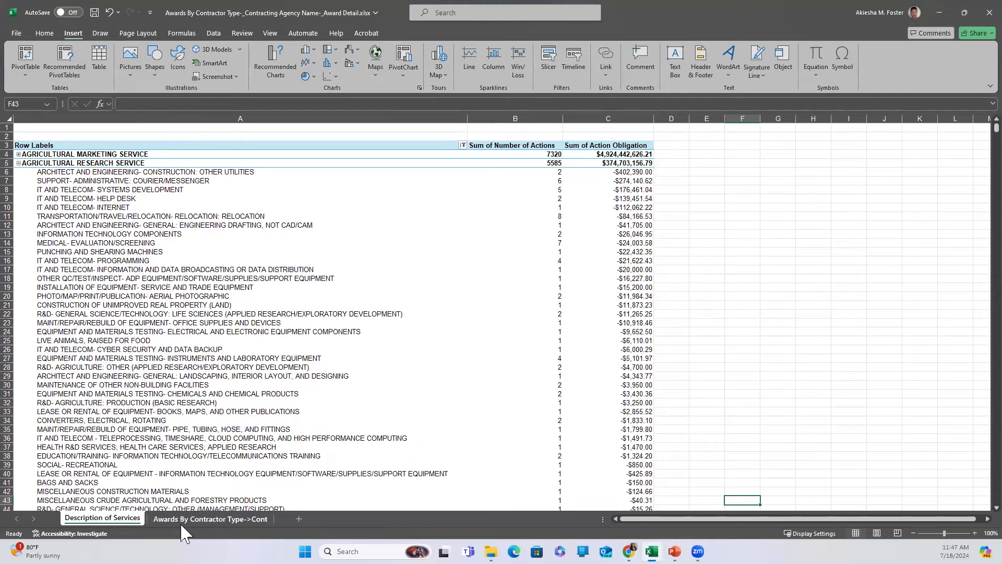
{"action": "key", "text": "ctrl+Page_Down"}
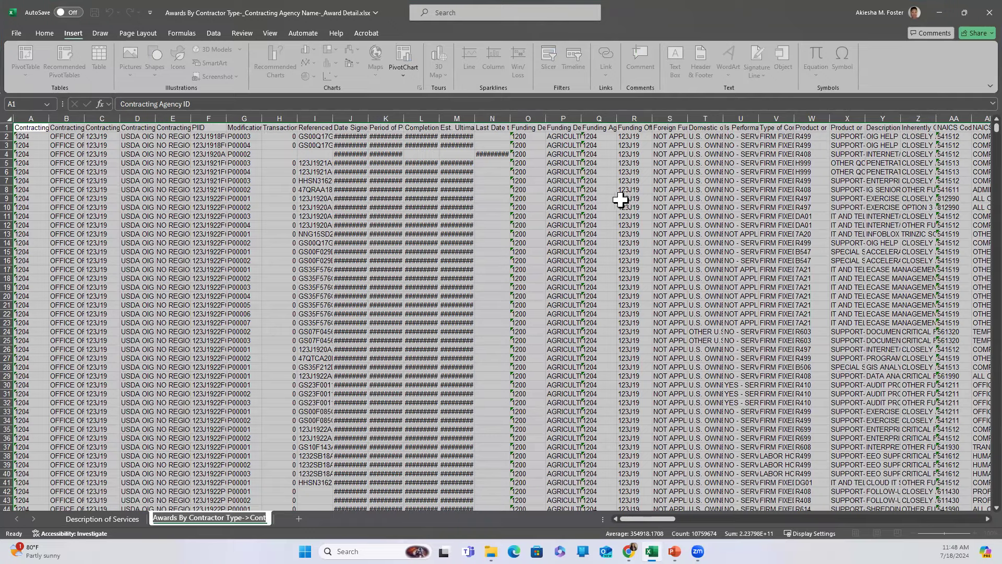
{"action": "left_click", "coordinate": [88, 519]}
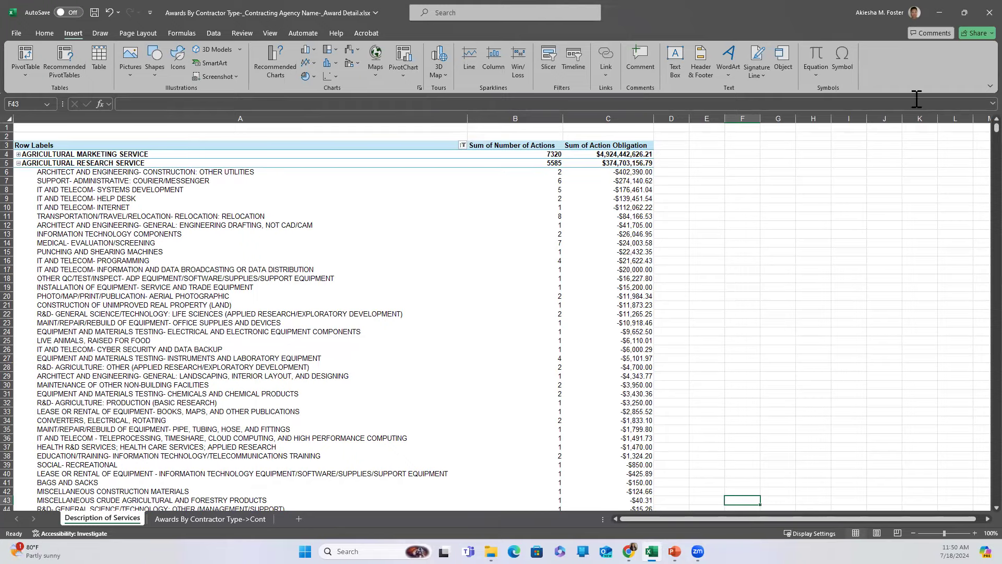
{"action": "left_click", "coordinate": [940, 12]}
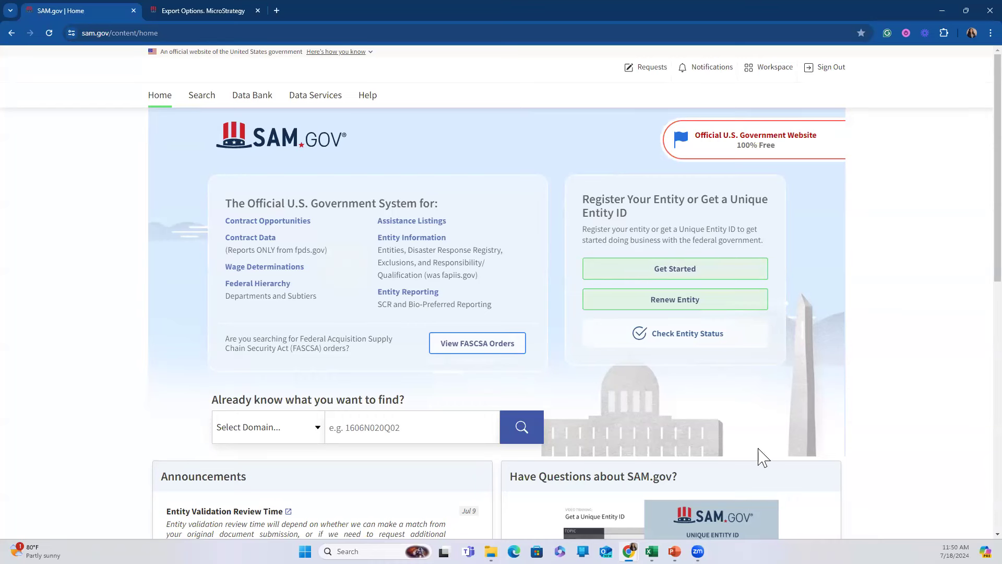
Step: Switch to the PowerPoint slide show and advance from the Practical Walkthrough slide to the Additional Resources slide
{"action": "left_click", "coordinate": [674, 551]}
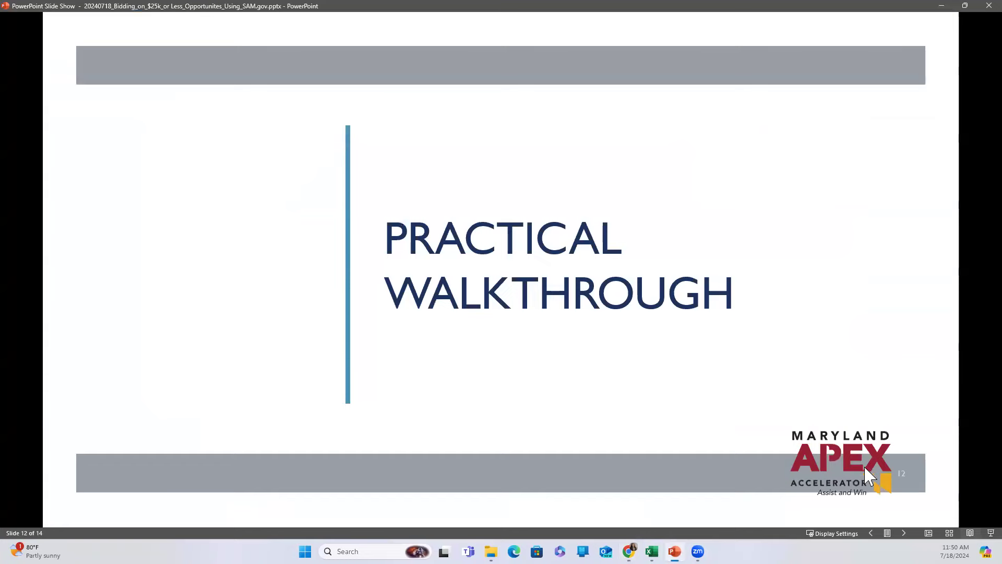
{"action": "left_click", "coordinate": [904, 533]}
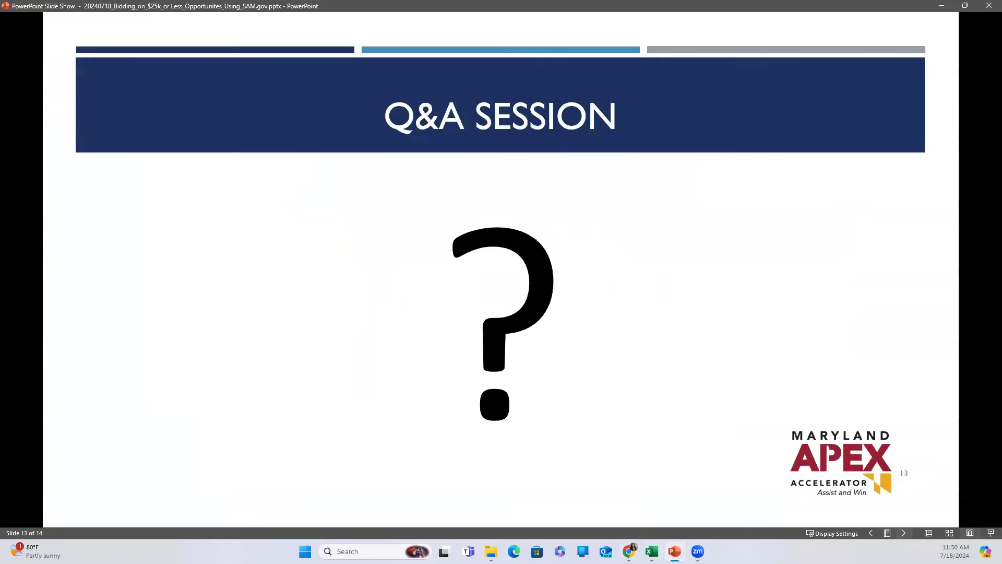
{"action": "left_click", "coordinate": [904, 533]}
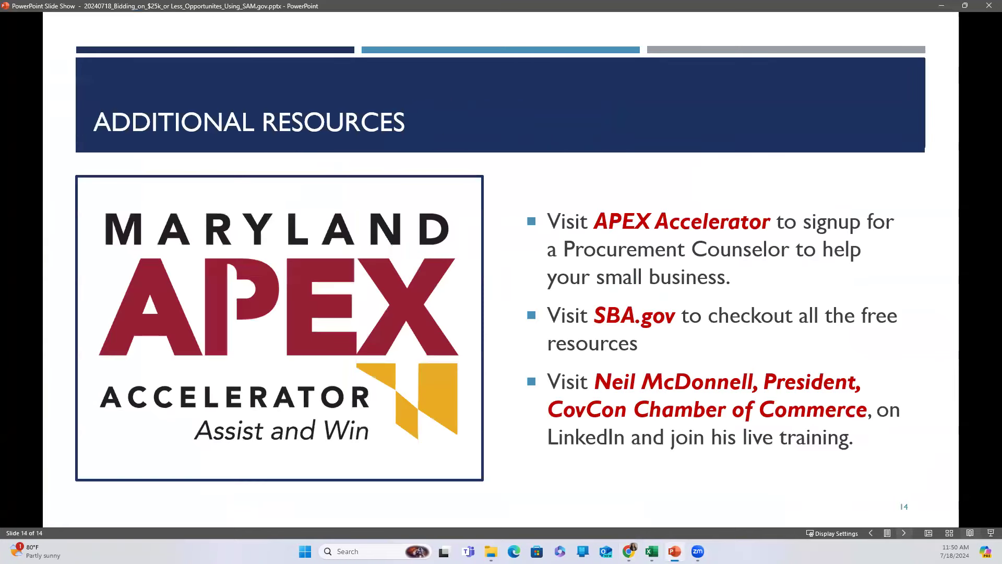